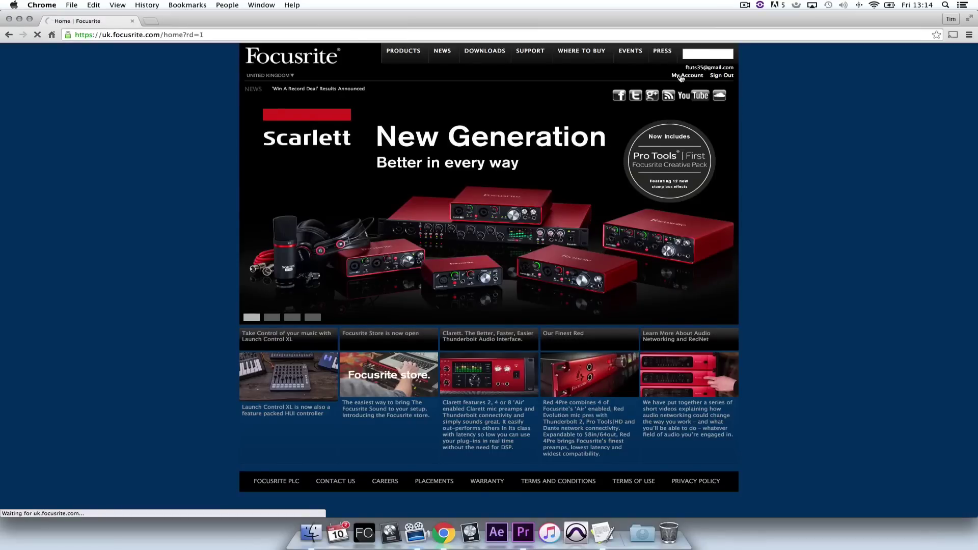
Step: Go to the Focusrite My Account page and scroll to the Scarlett 2i2's bundled activation codes
left_click(680, 77)
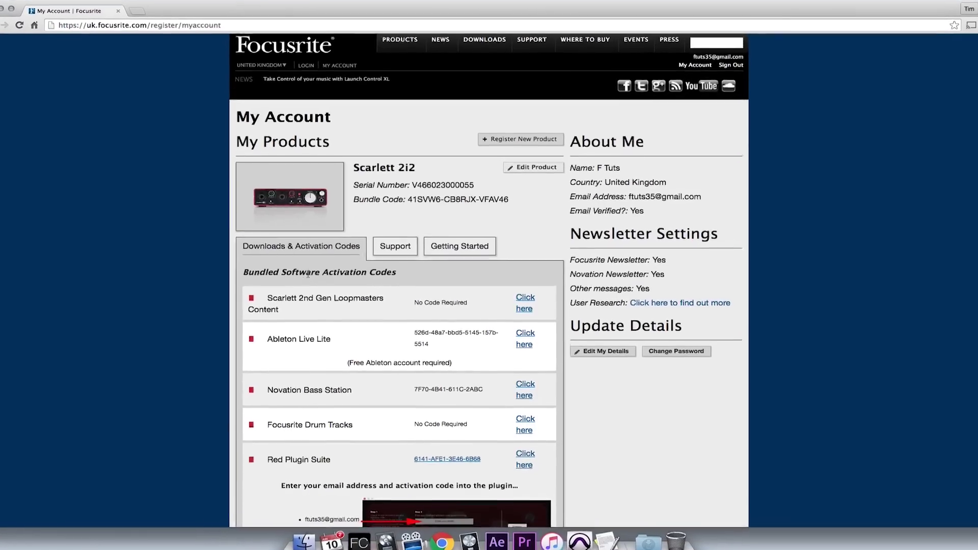
scroll(315, 273, "down", 5)
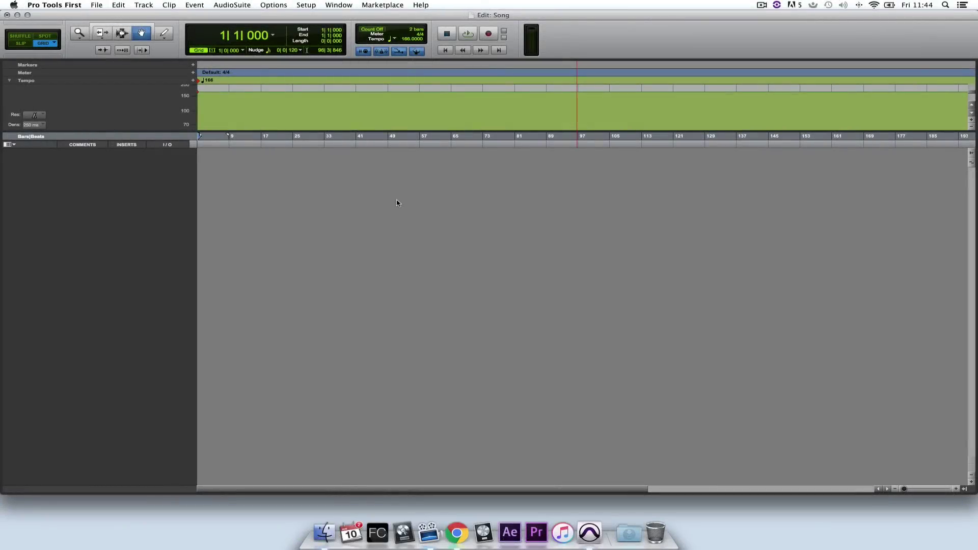
Step: Configure New Tracks with 1 stereo audio, 2 mono audio and 1 instrument track rows
left_click(144, 7)
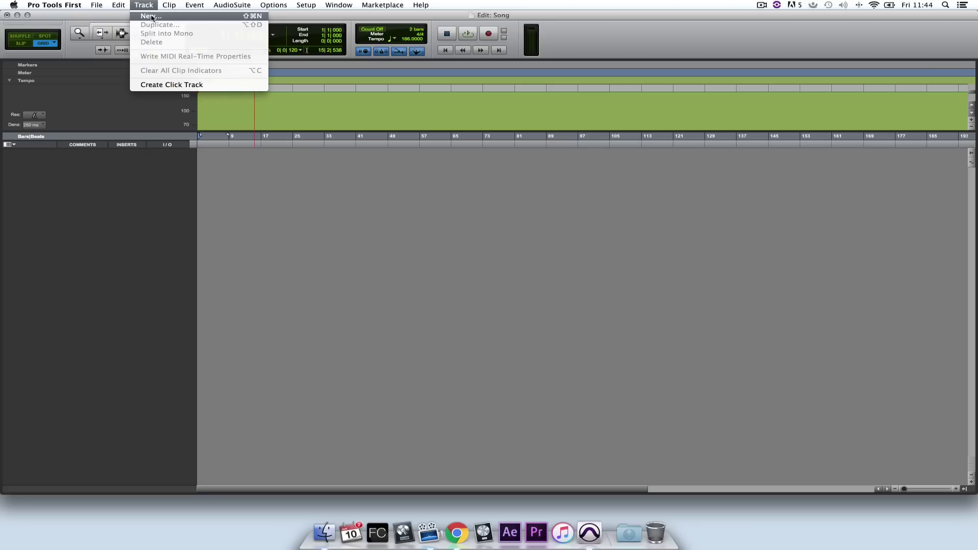
left_click(151, 16)
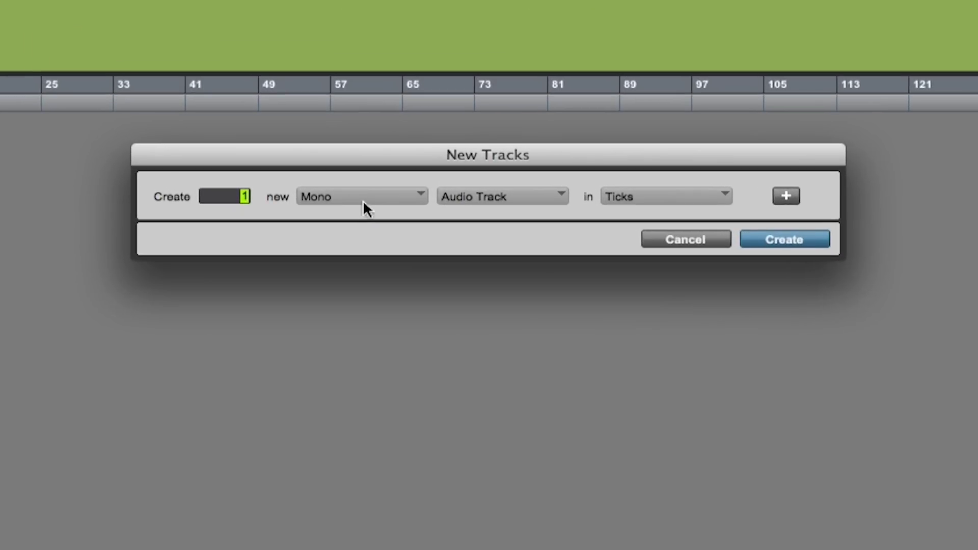
left_click(445, 186)
left_click(412, 224)
left_click(787, 196)
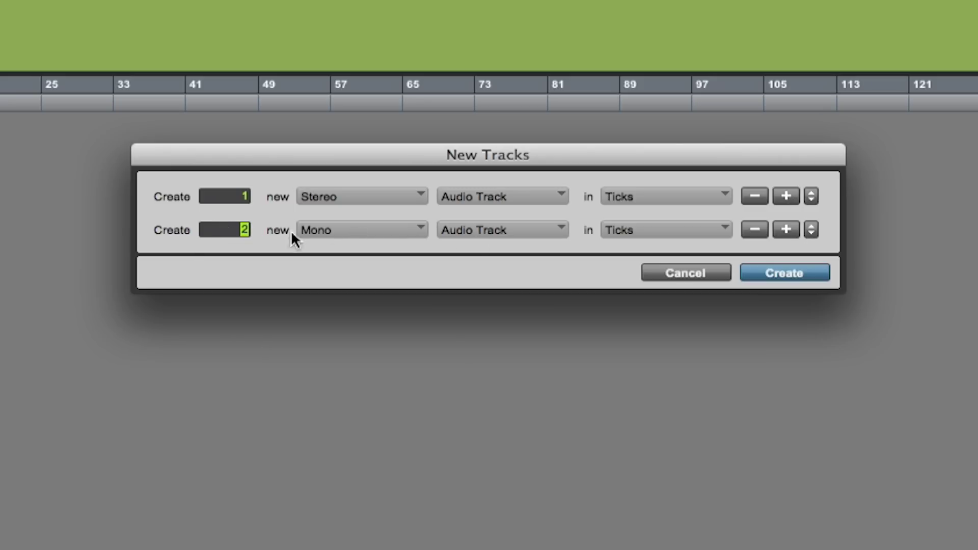
left_click(787, 229)
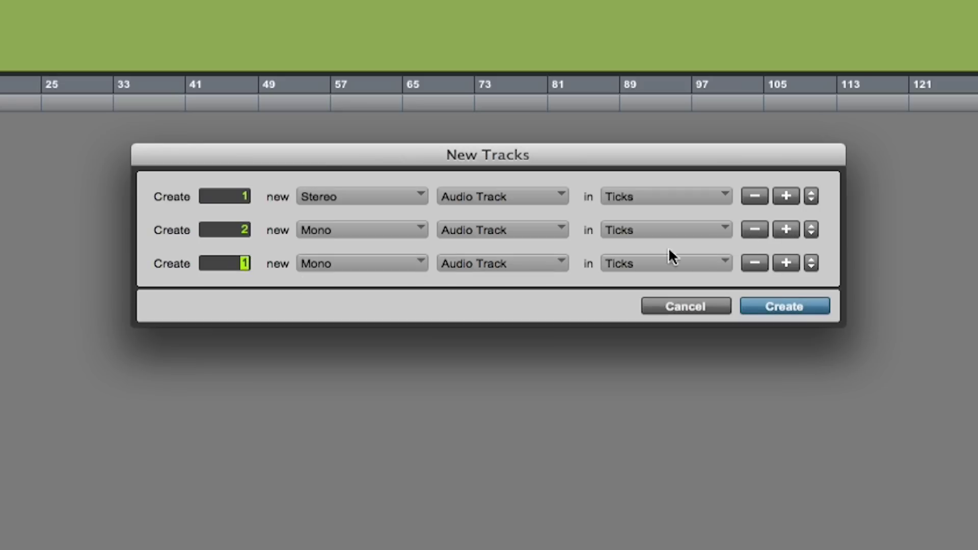
left_click(521, 264)
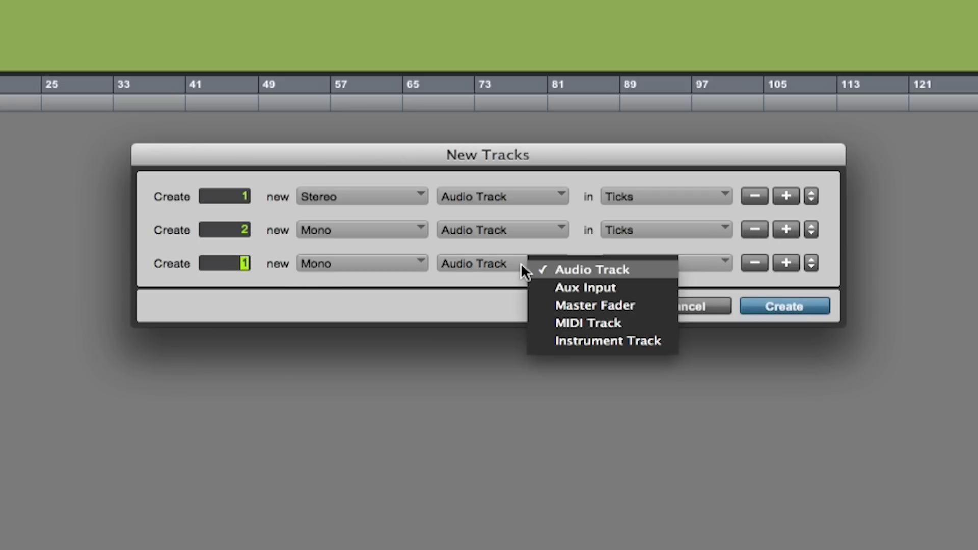
left_click(551, 339)
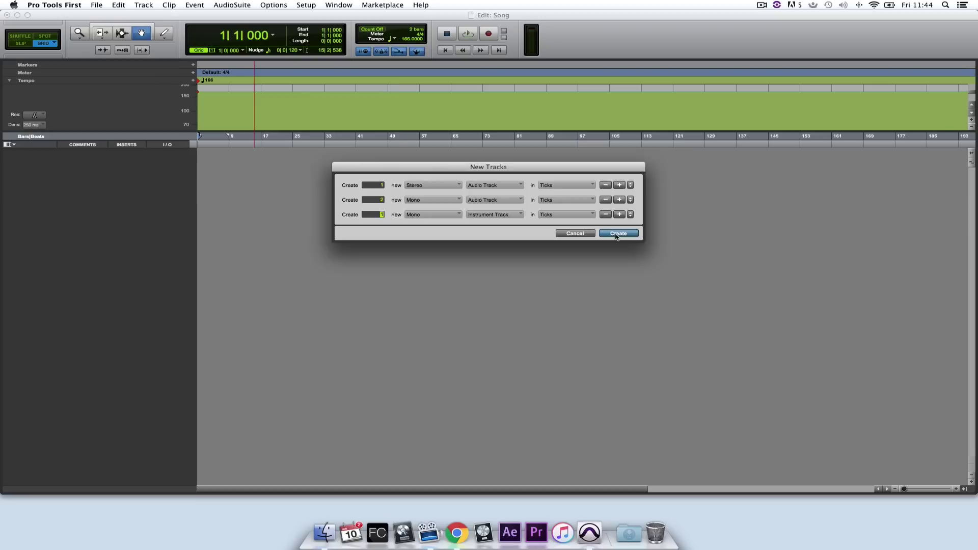
Step: Create the configured tracks and name the first two Drums and Guitar Left
left_click(775, 306)
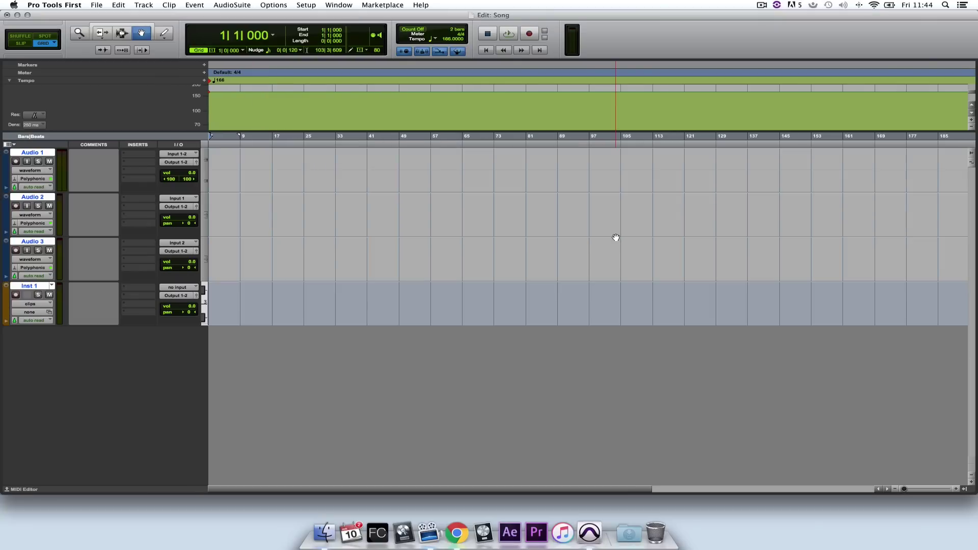
double_click(26, 152)
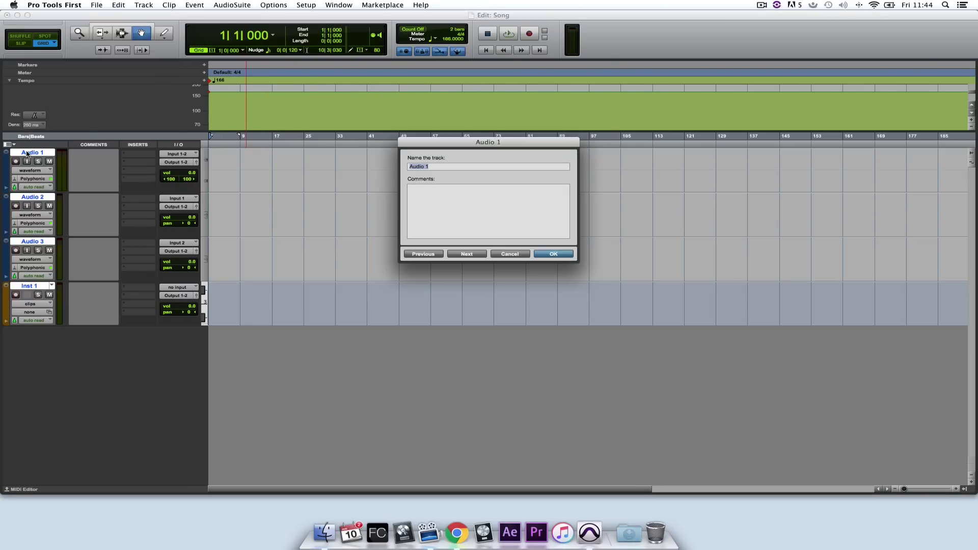
type("Drums")
key("Return")
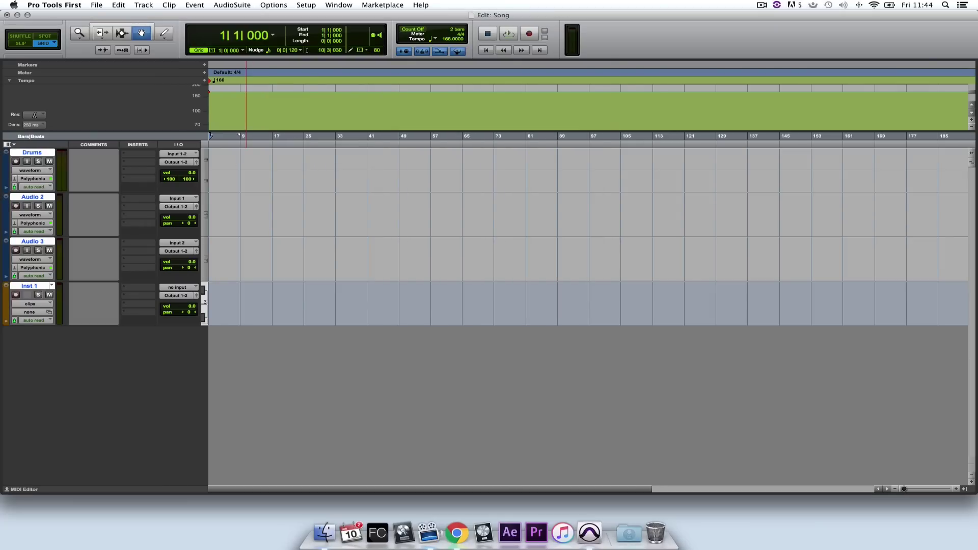
double_click(29, 198)
type("Guitar")
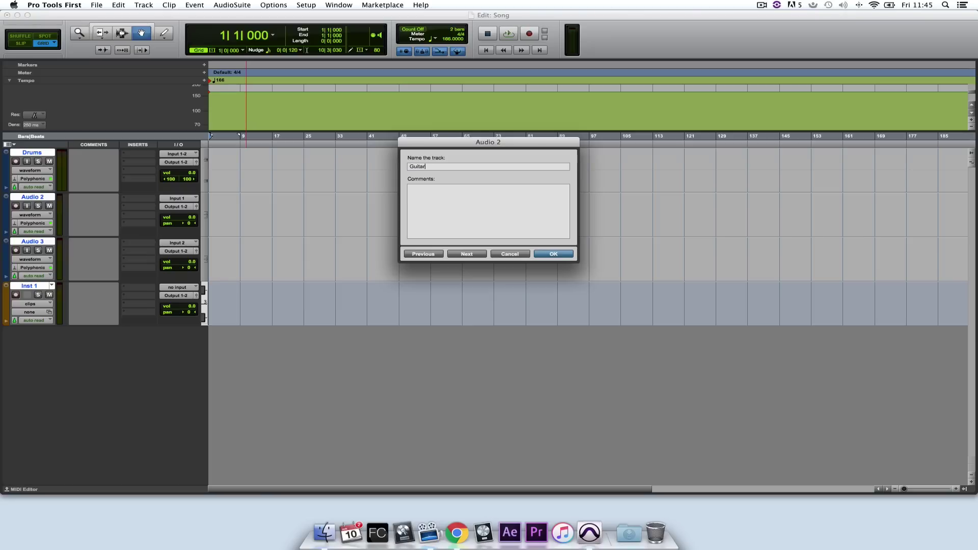
type(" Left")
key("Return")
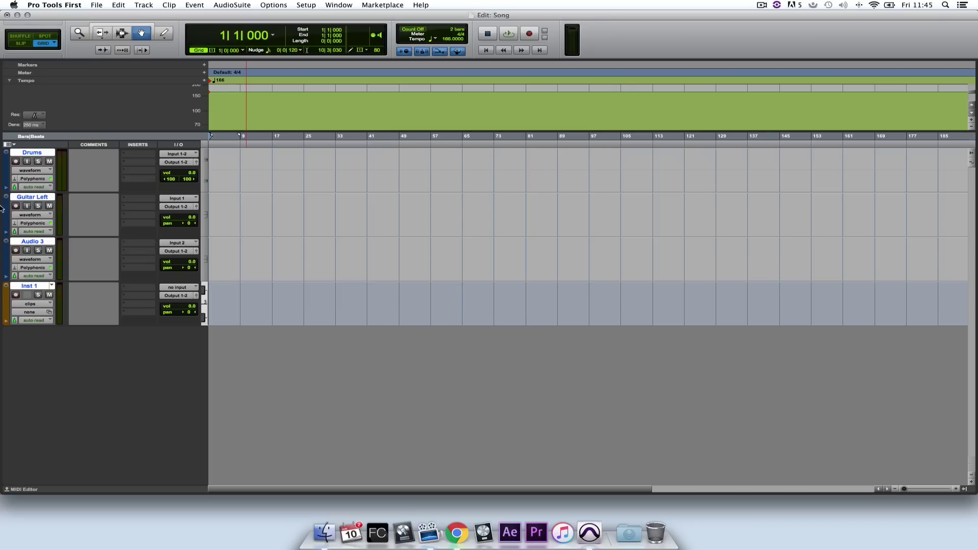
Step: Name the remaining two tracks Guitar Right and Bass
double_click(28, 243)
type("Guitar Right")
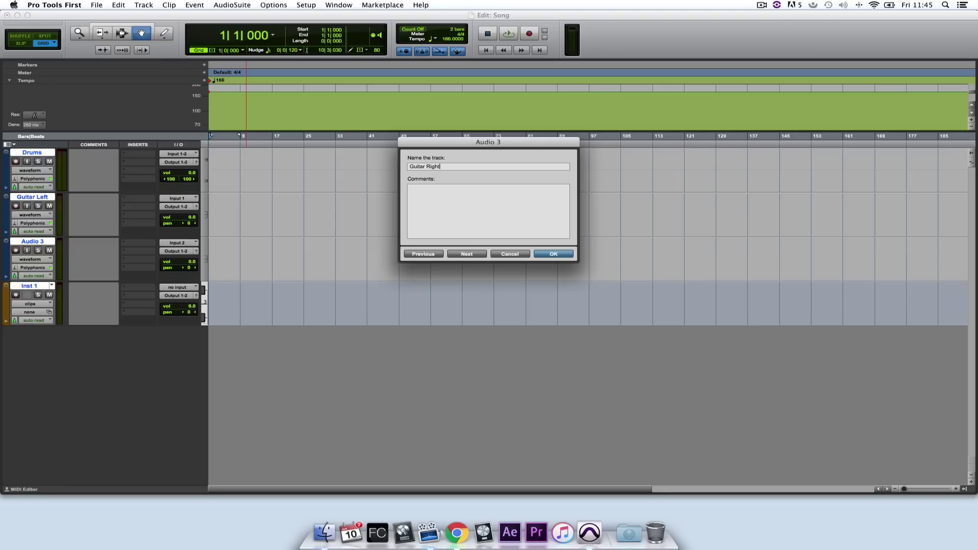
key("Return")
double_click(29, 285)
type("Bass")
key("Return")
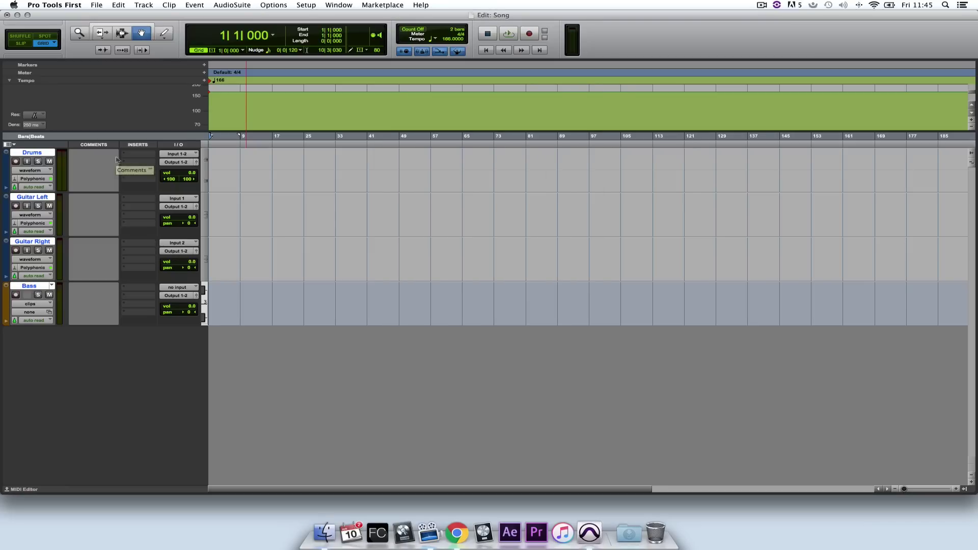
left_click(306, 5)
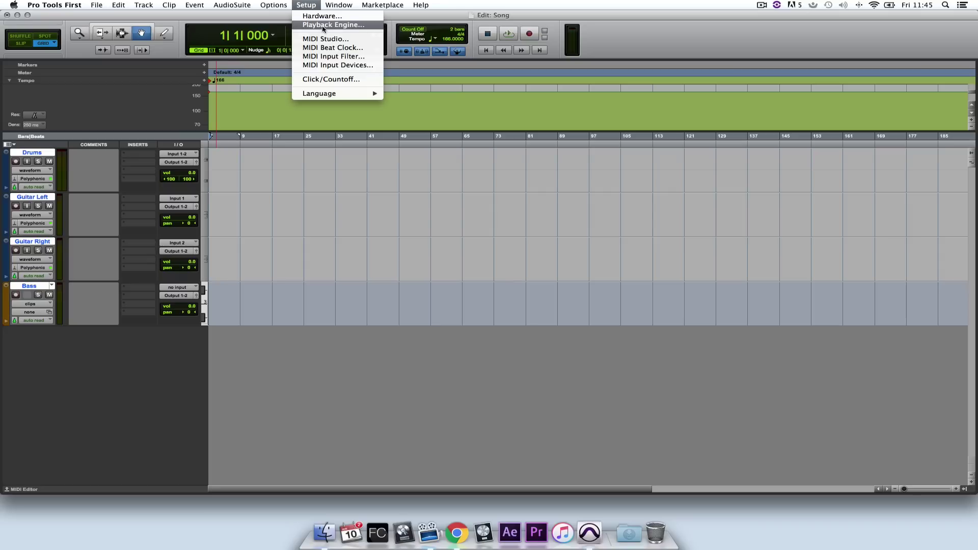
left_click(323, 24)
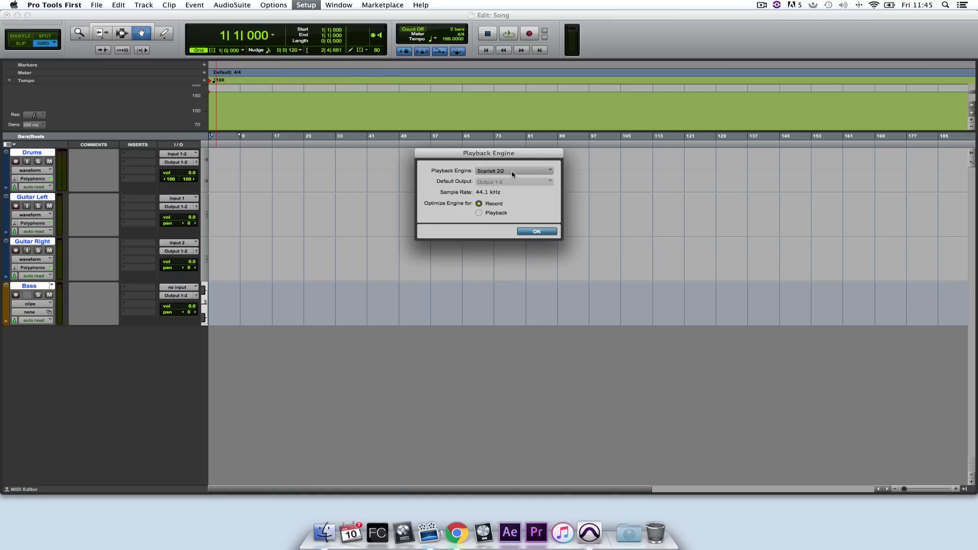
left_click(536, 174)
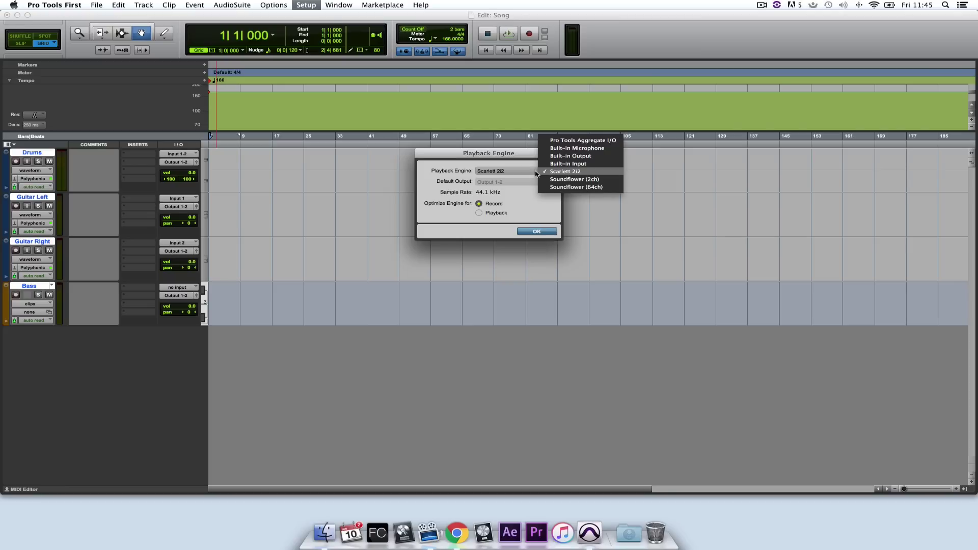
left_click(537, 235)
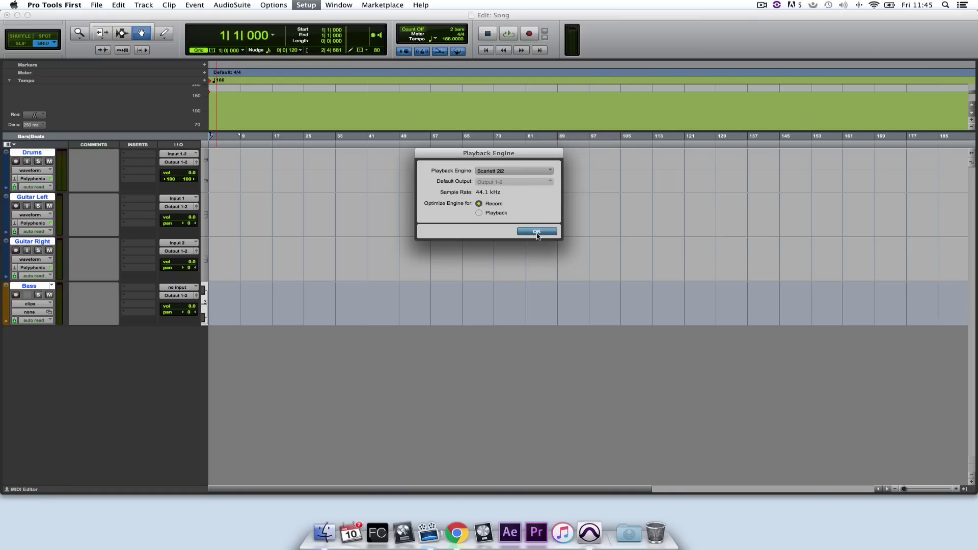
left_click(537, 234)
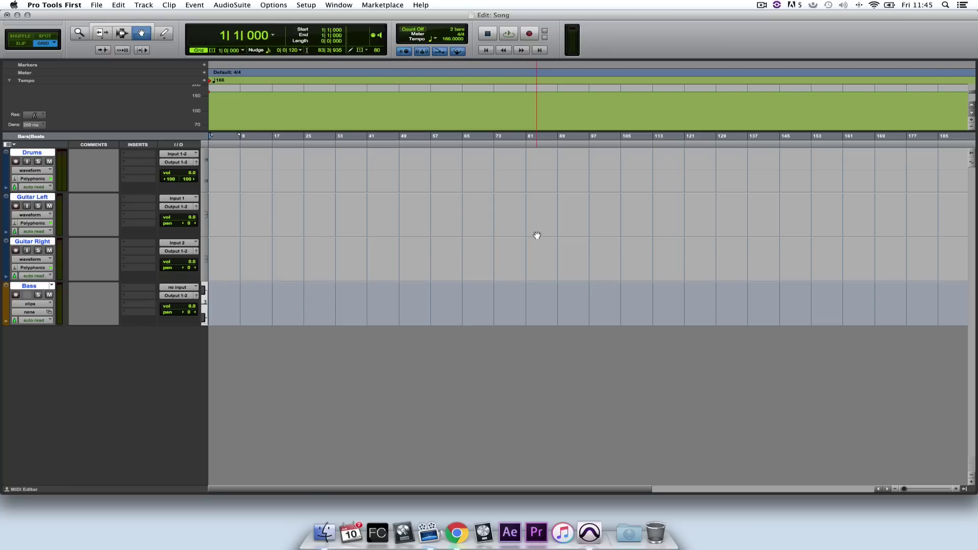
Step: In Finder, browse the drum loop folders and open HEAVY's 166BPM folder
left_click(325, 532)
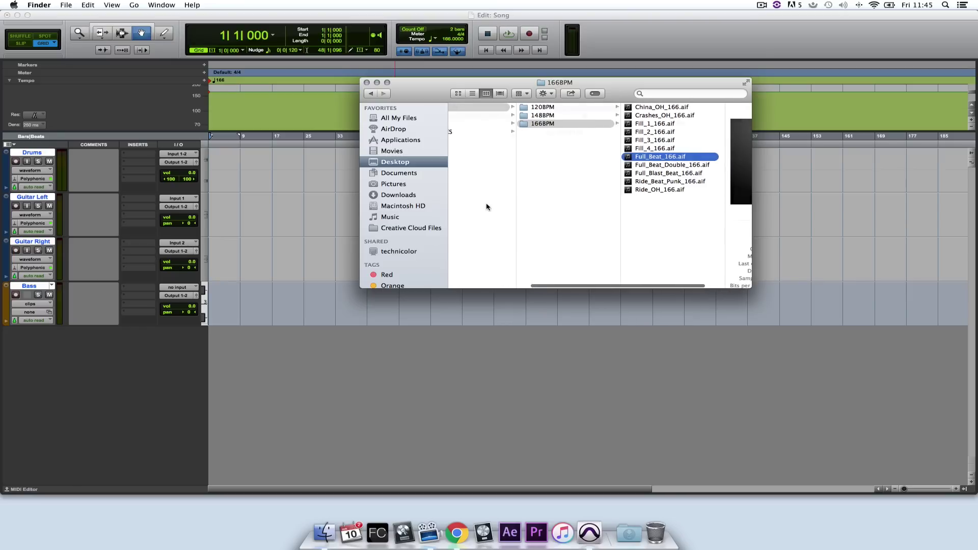
left_click(576, 107)
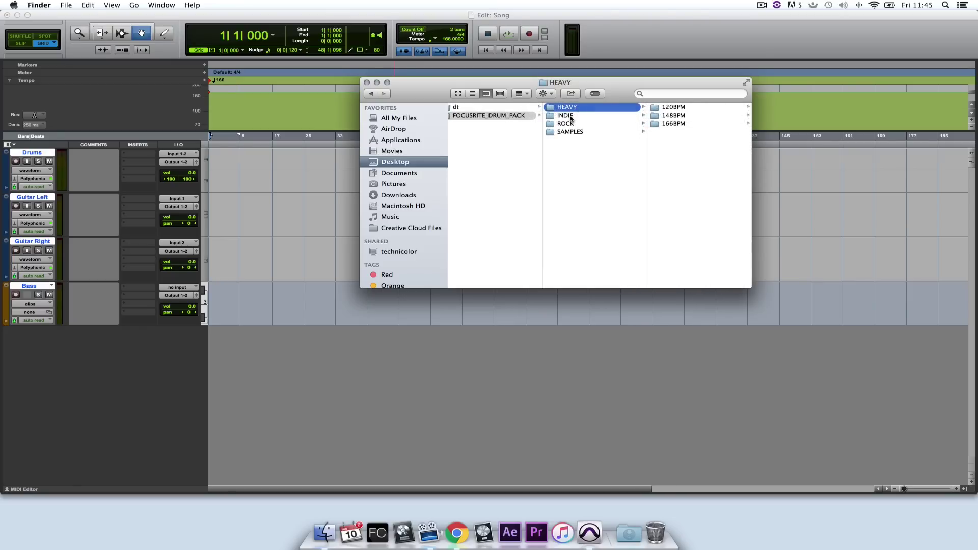
left_click(570, 117)
left_click(569, 125)
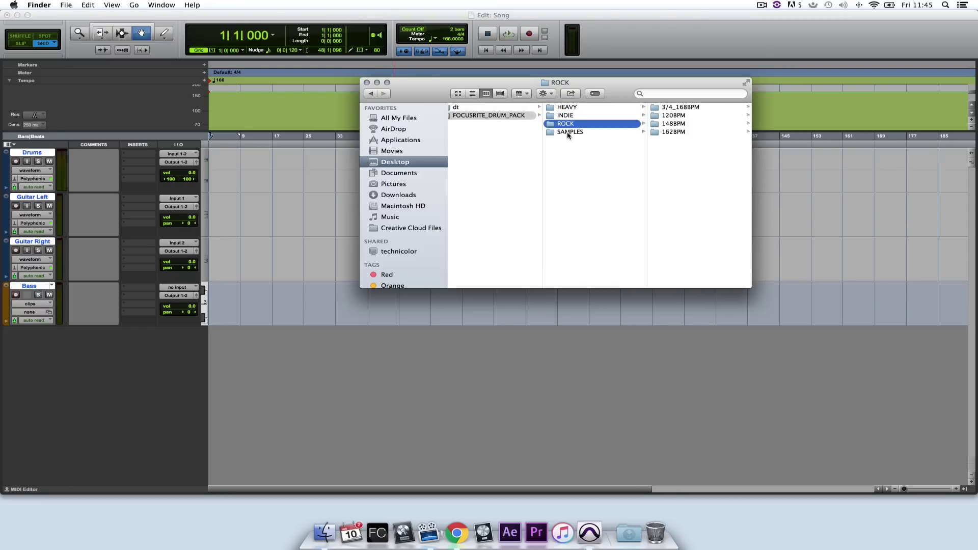
left_click(568, 132)
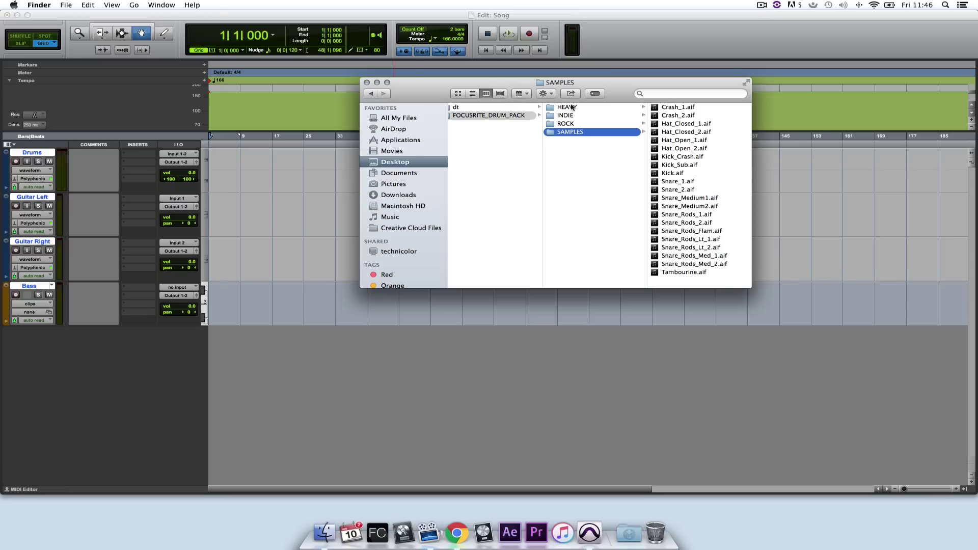
left_click(572, 108)
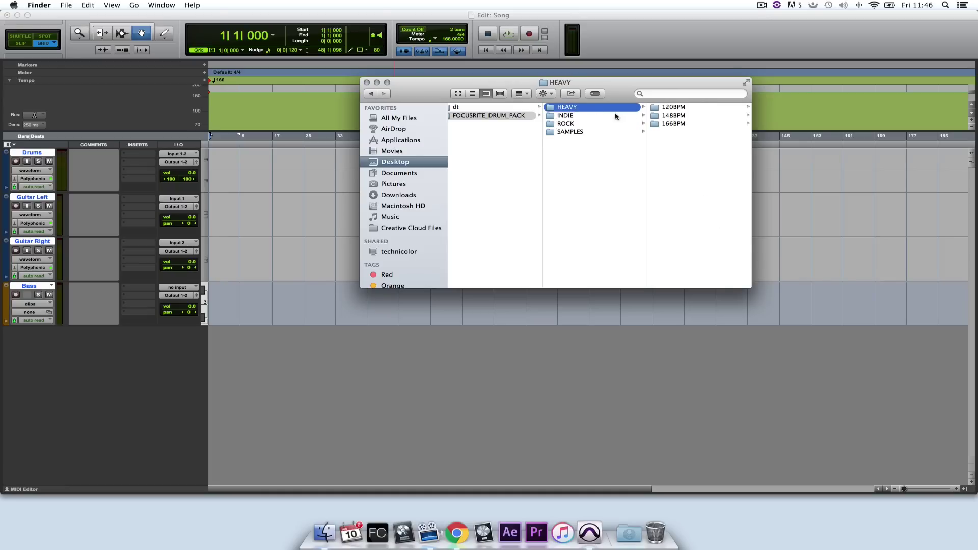
left_click(674, 124)
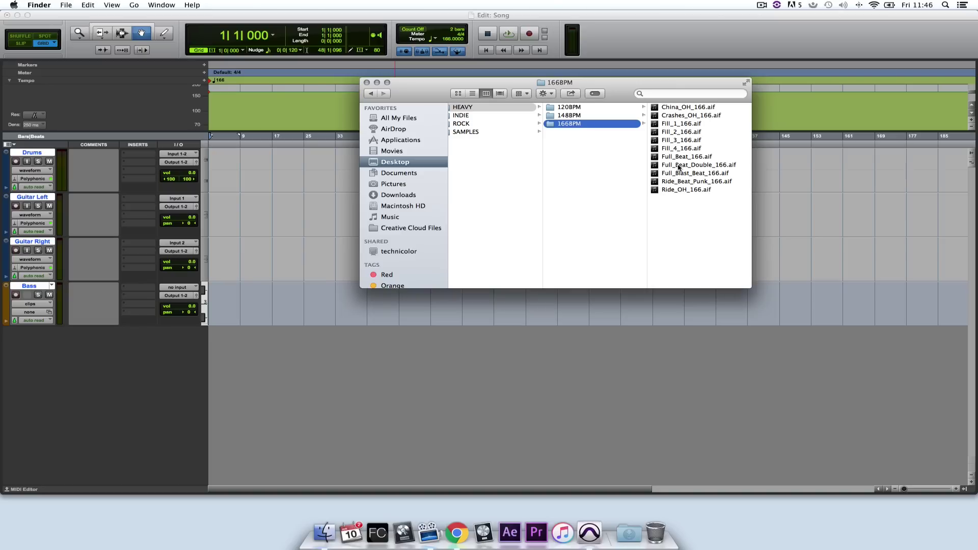
Step: Preview Full_Beat_Double_166.aif and Full_Beat_166.aif, then move the folder window to the lower right
left_click(679, 165)
key("space")
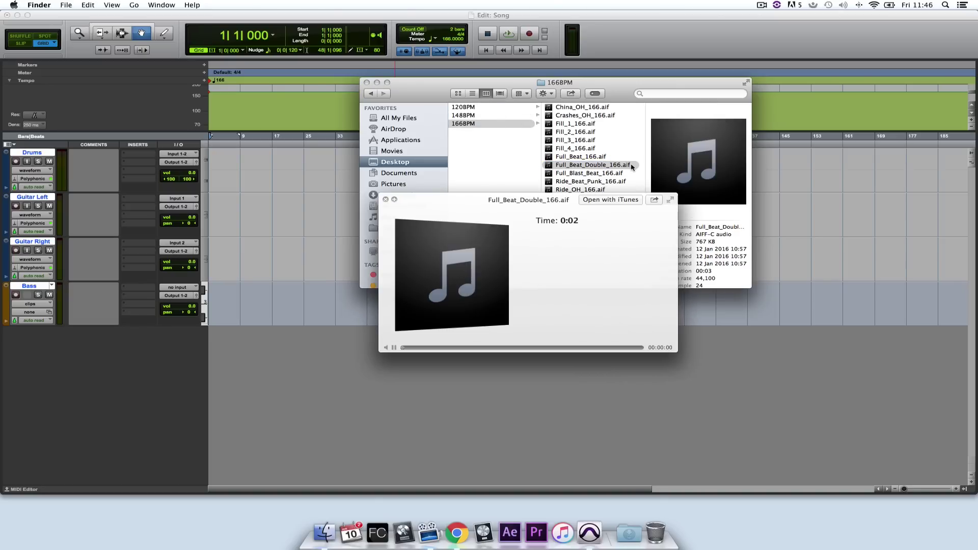
key("space")
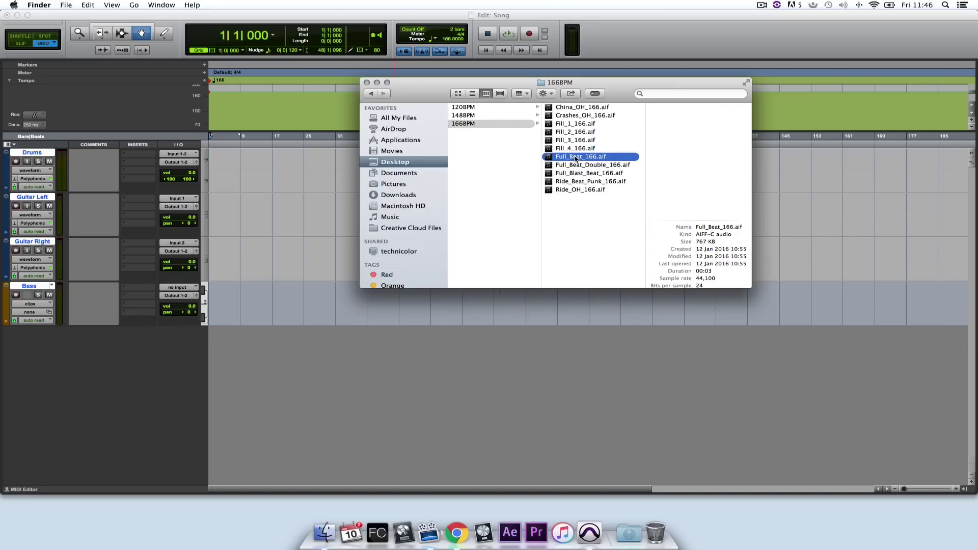
left_click(576, 158)
key("space")
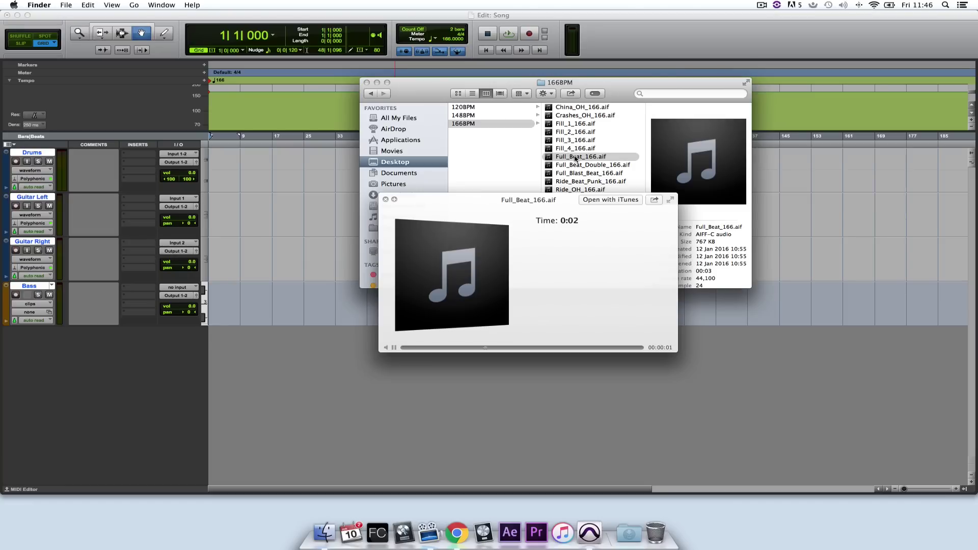
key("space")
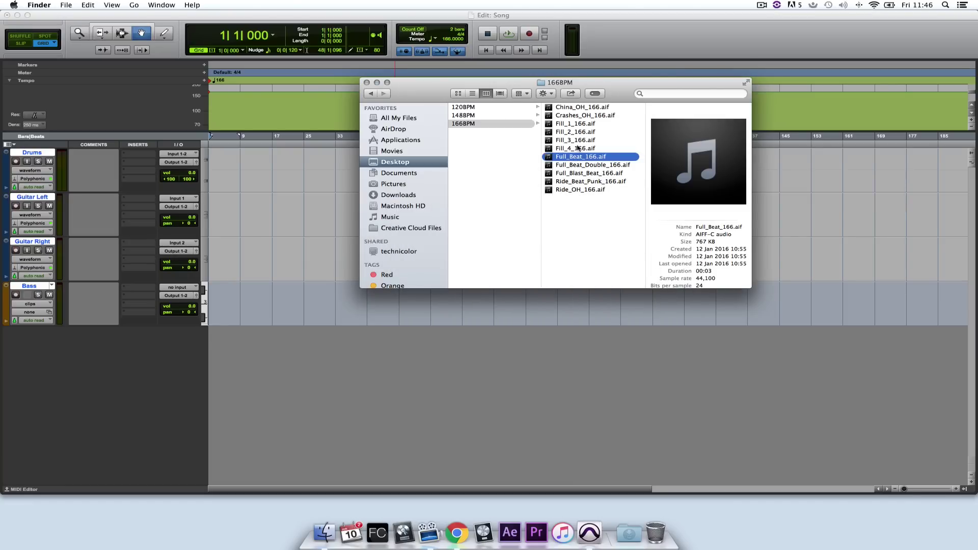
left_click_drag(578, 84, 789, 158)
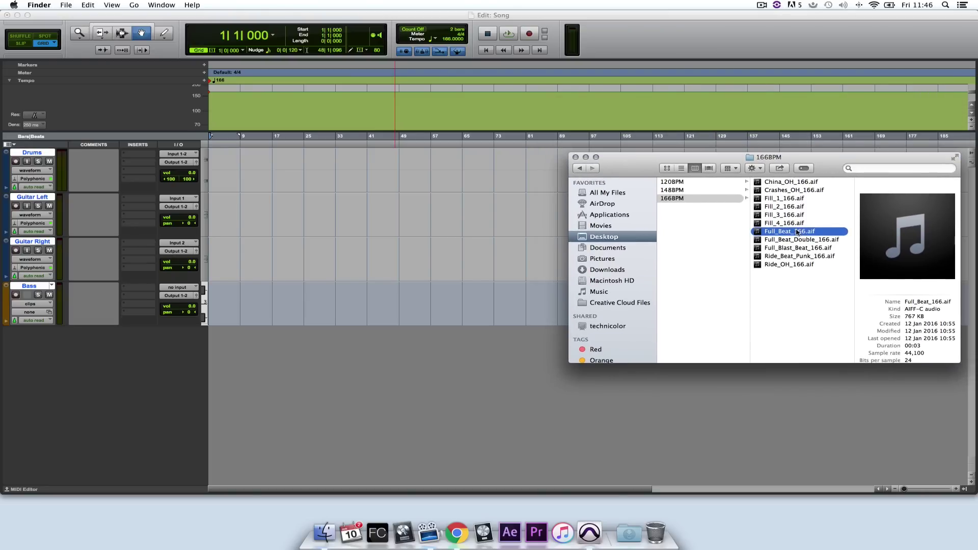
Step: Set the session tempo to 166 BPM
left_click(451, 39)
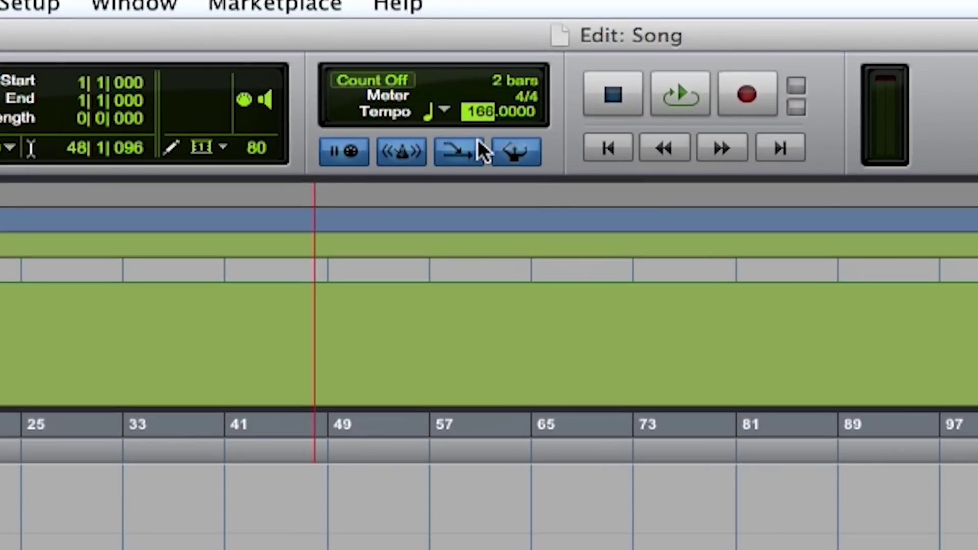
type("166")
key("Return")
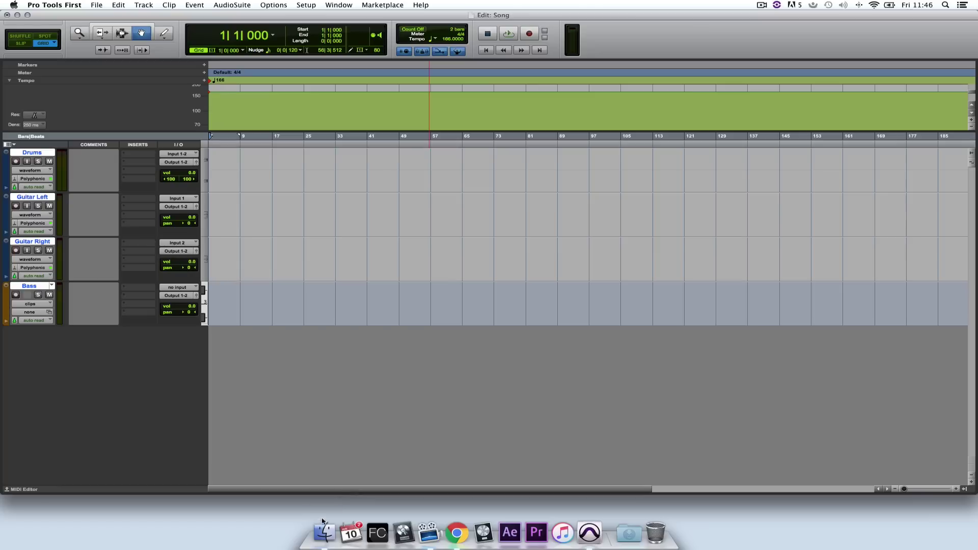
Step: Drag Full_Beat_Double_166.aif from Finder to the start of the Drums track
left_click(323, 525)
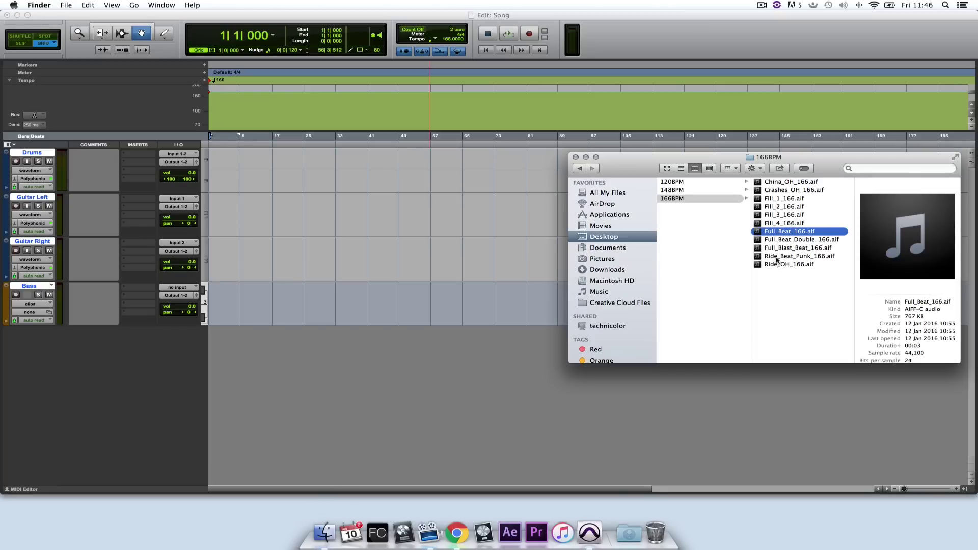
left_click_drag(786, 241, 214, 179)
left_click(324, 532)
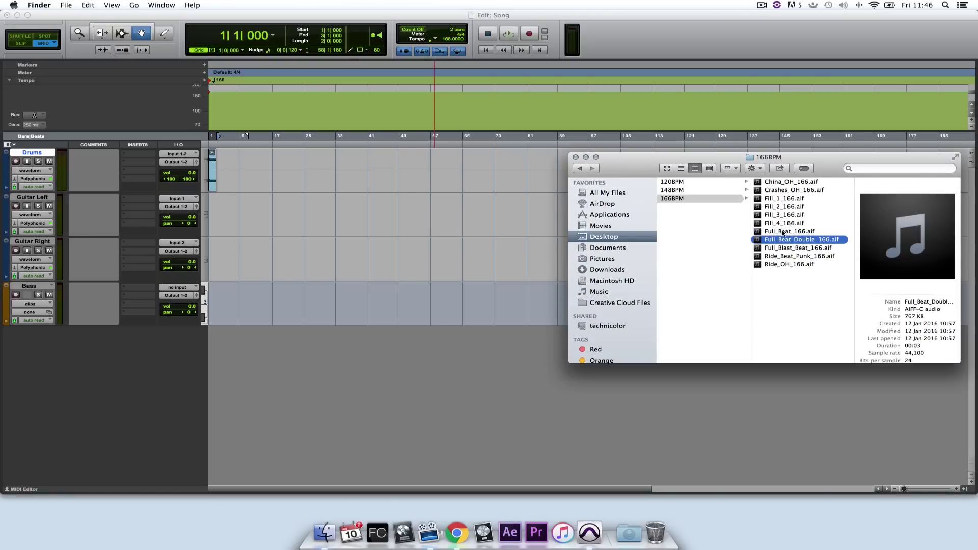
left_click_drag(784, 240, 241, 177)
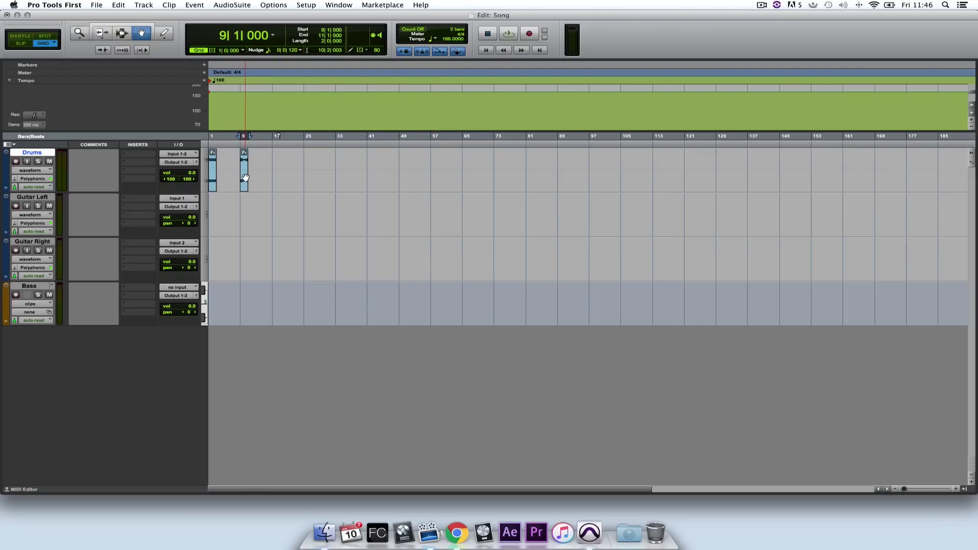
Step: Zoom in and select bars 1–3 of the drum clip in the ruler
key("super+]")
key("super+]")
key("super+]")
key("super+]")
key("super+]")
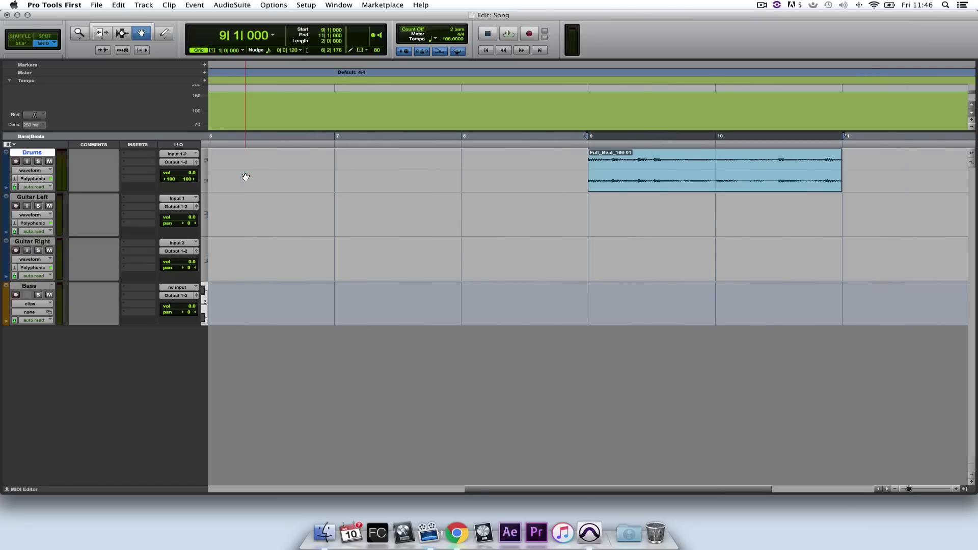
scroll(296, 179, "left", 10)
left_click(308, 179)
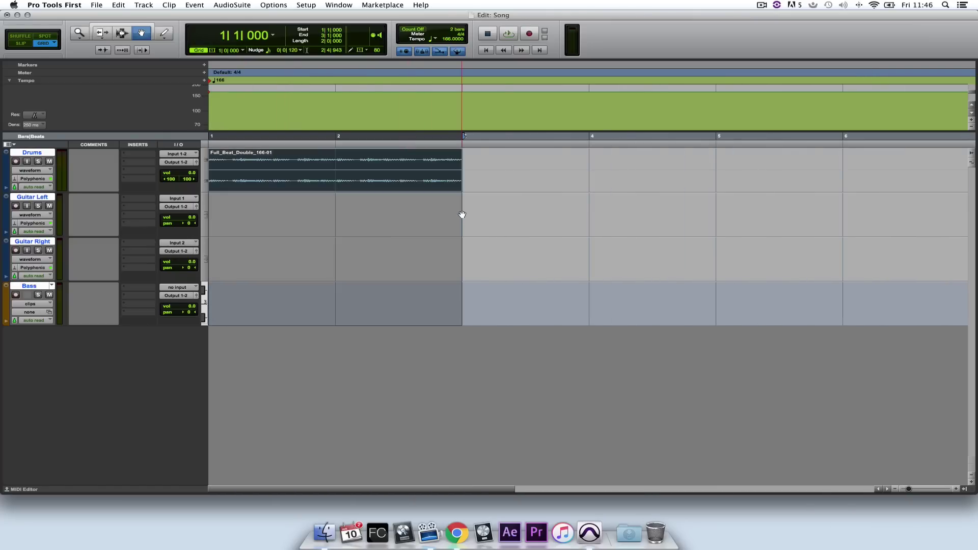
left_click(214, 137)
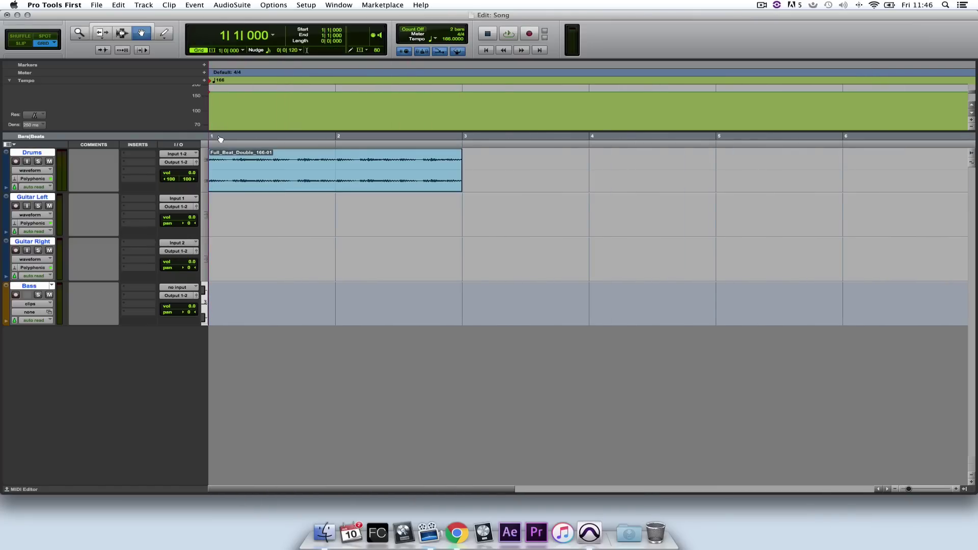
left_click_drag(213, 138, 445, 154)
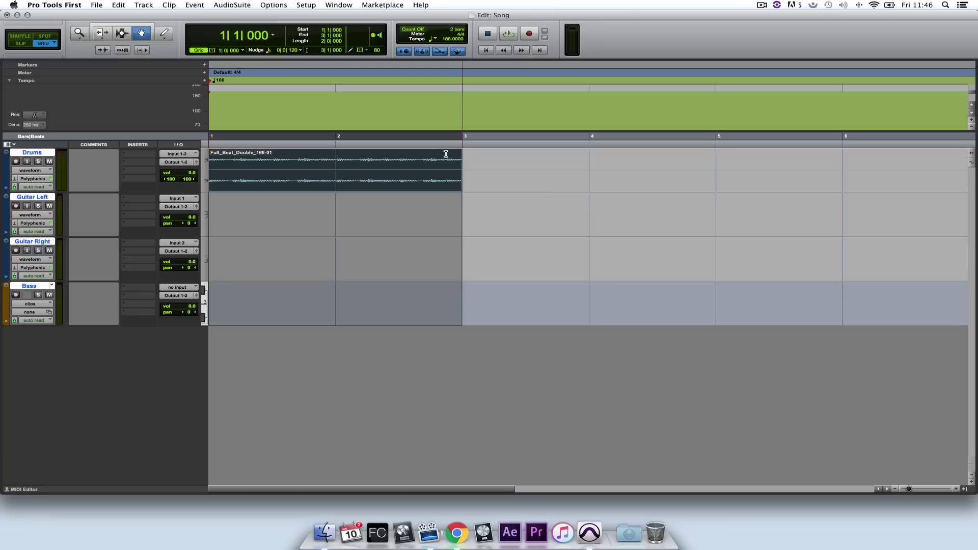
Step: Loop-play the selected bars 1–3 with Loop playback mode, then stop
left_click(511, 34)
right_click(509, 35)
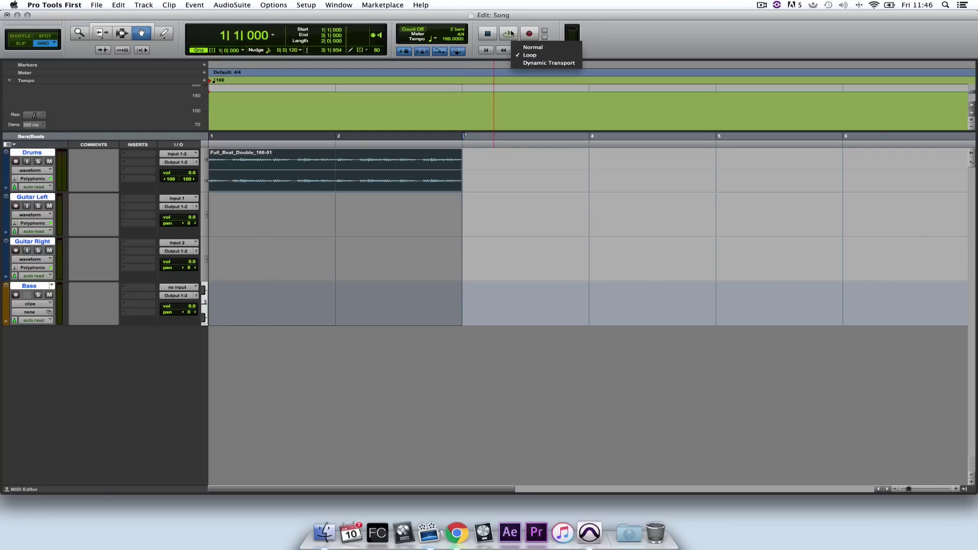
left_click(510, 35)
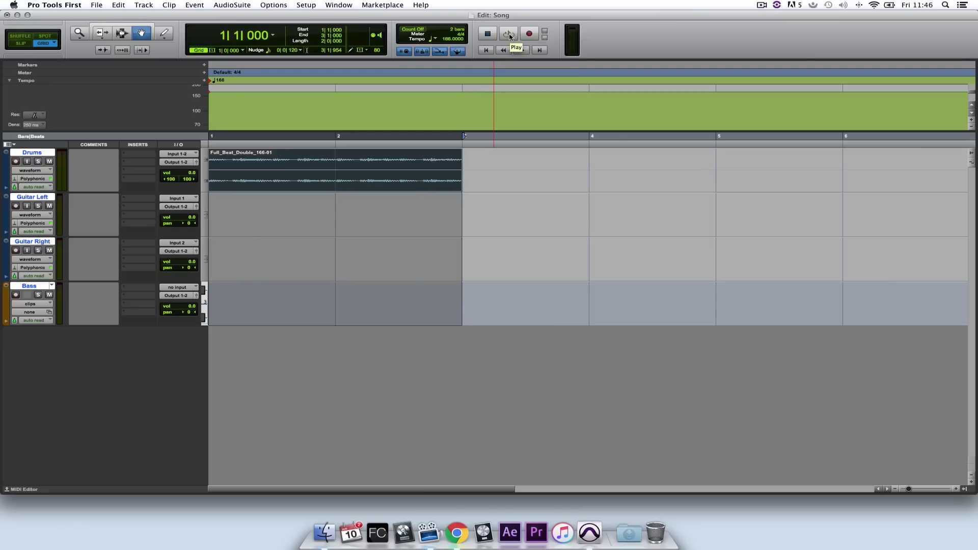
left_click(509, 35)
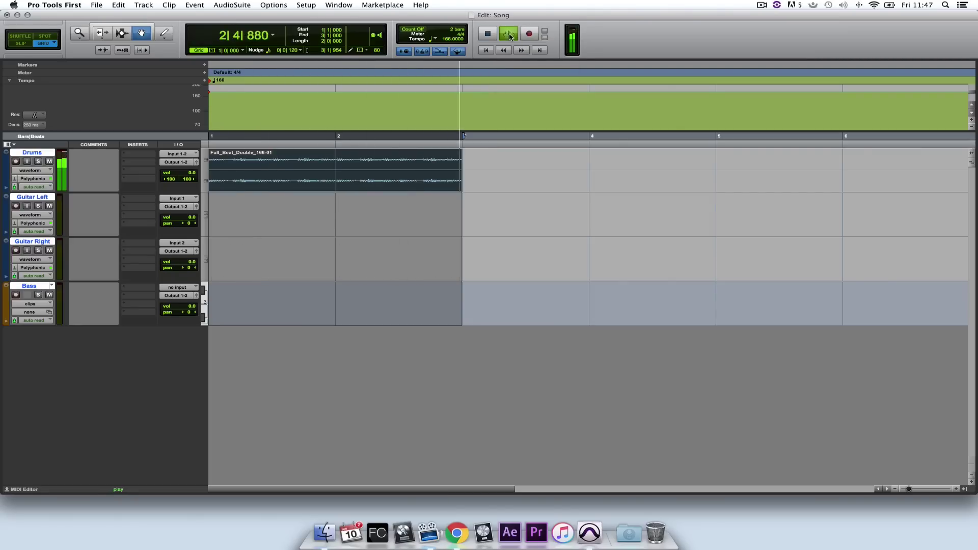
key("space")
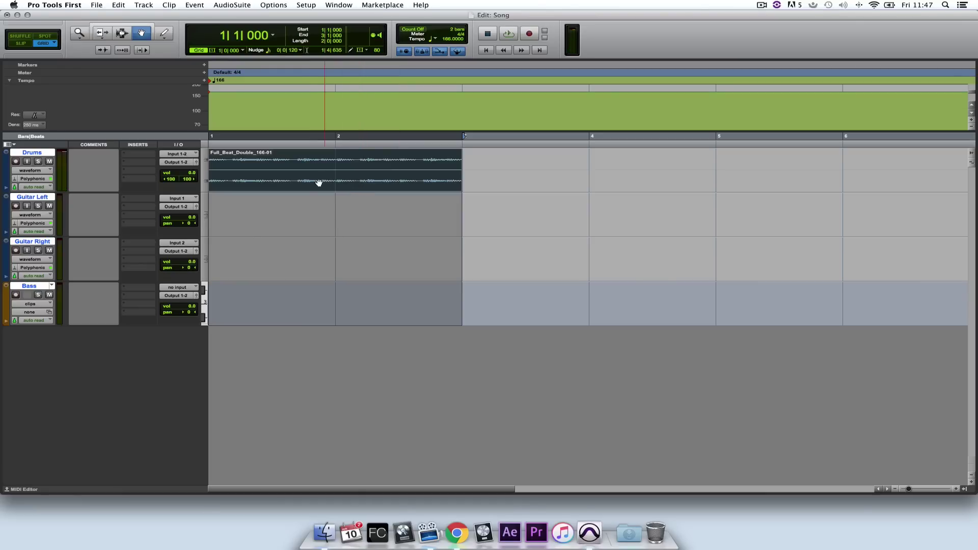
Step: Copy the Full_Beat_Double_166 clip to bars 3 and 5, and move Full_Beat_166 to bar 7
left_click_drag(300, 181, 517, 180)
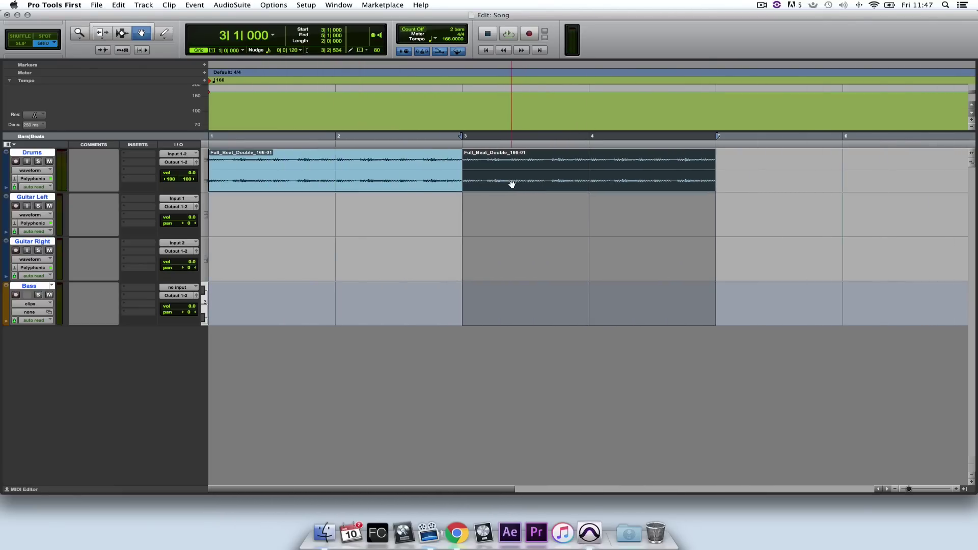
left_click_drag(505, 181, 734, 184)
scroll(732, 179, "right", 10)
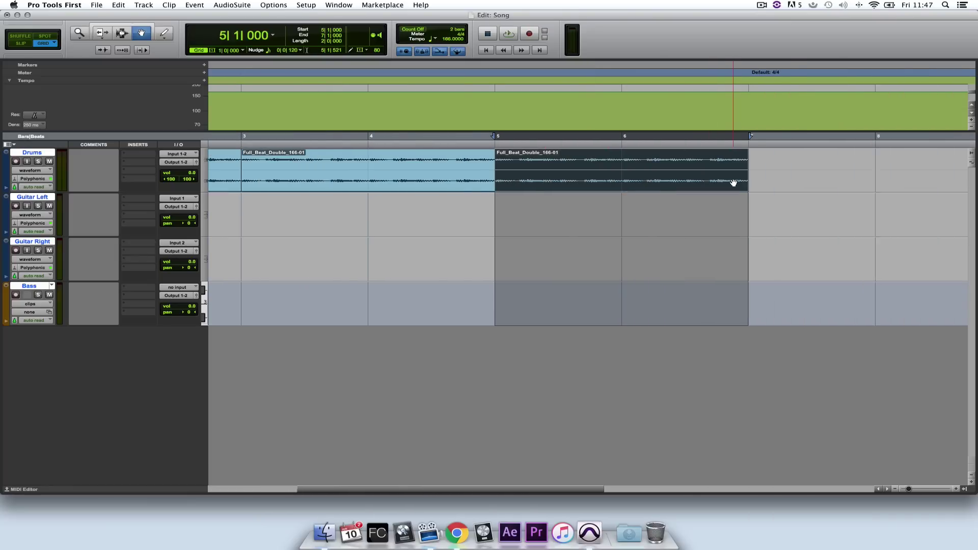
mouse_move(787, 175)
left_mouse_down()
mouse_move(535, 176)
mouse_move(791, 175)
mouse_move(769, 174)
left_mouse_up()
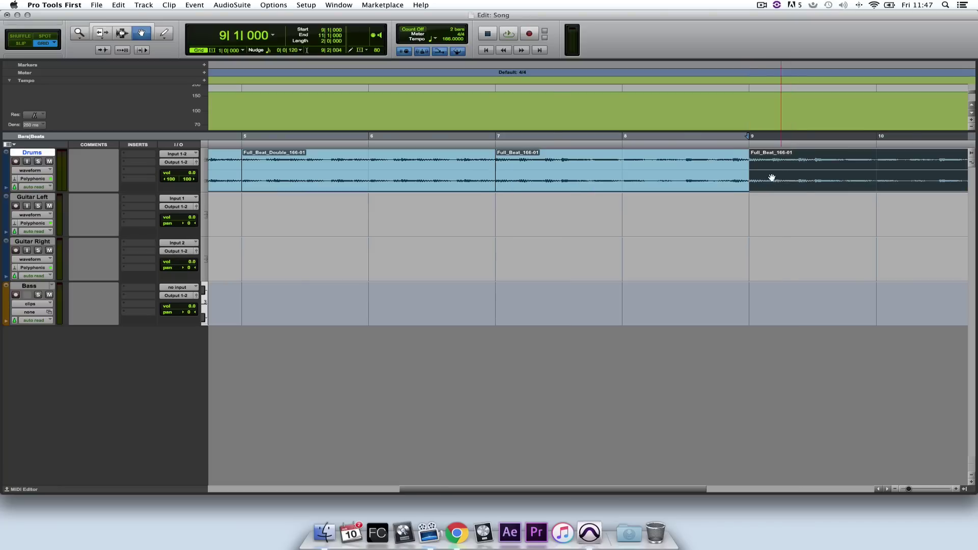
scroll(764, 175, "left", 10)
key("super+bracketleft")
key("super+bracketleft")
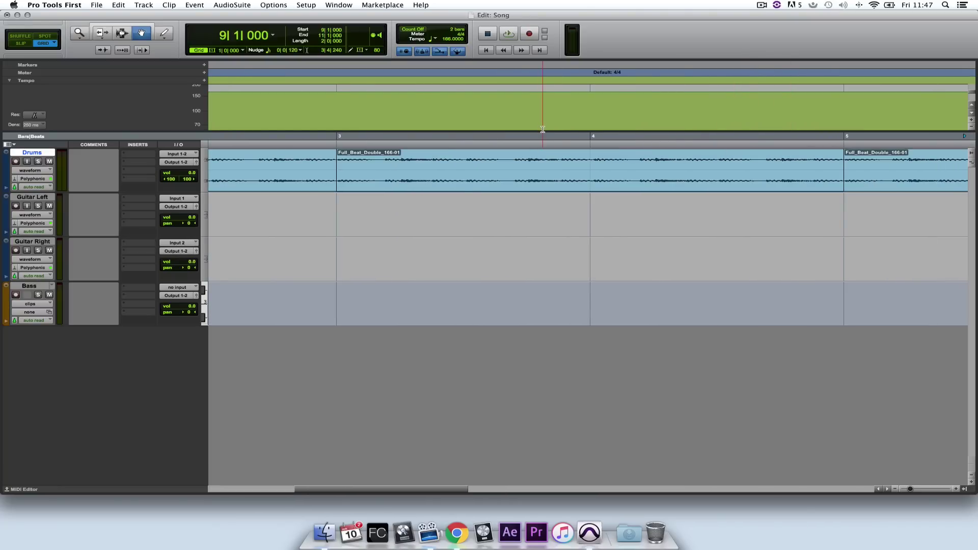
left_click_drag(468, 135, 272, 135)
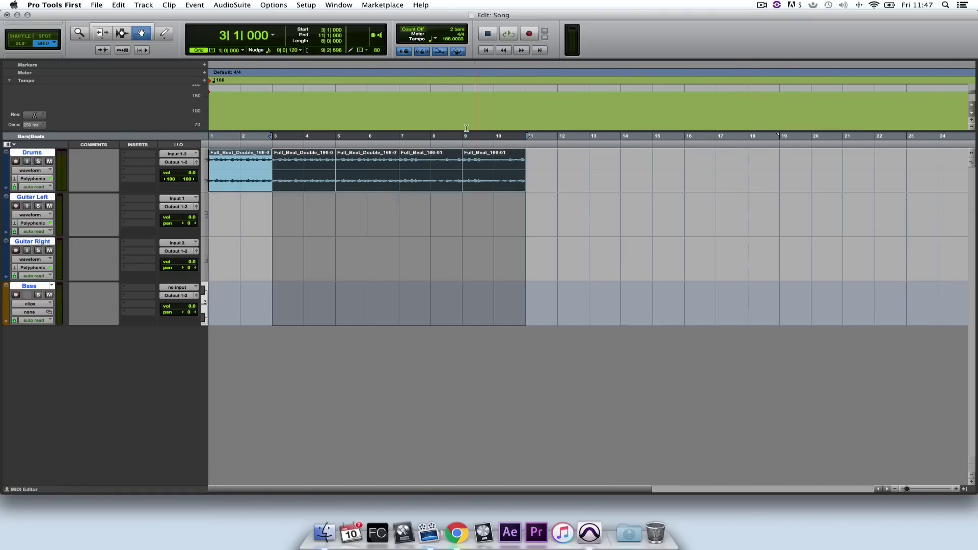
key("space")
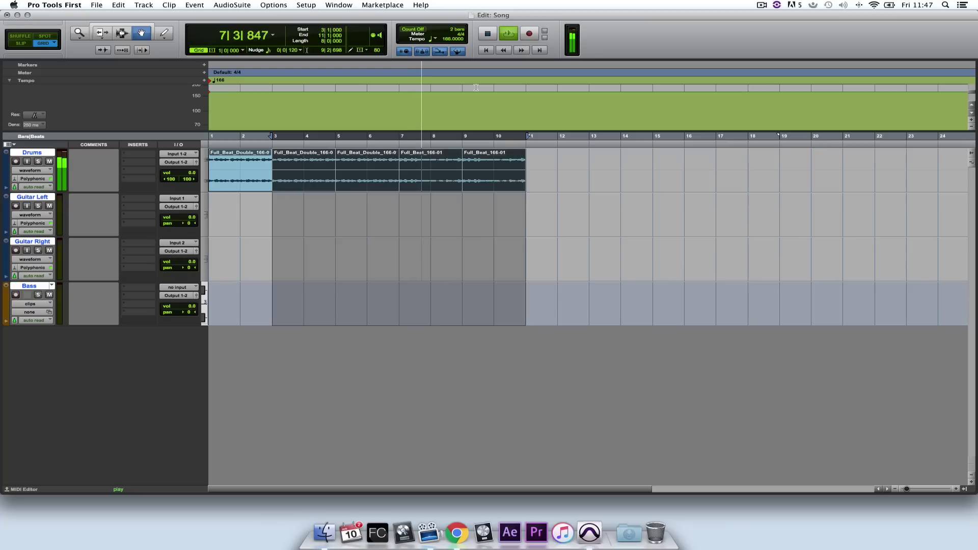
key("space")
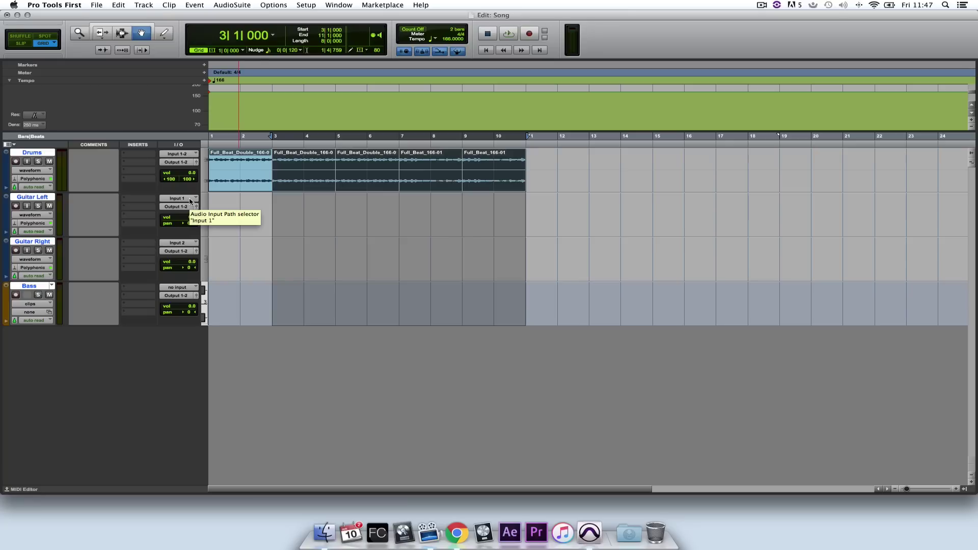
Step: Arm Guitar Left and put the Harmonic > Eleven Lite (mono) amp on its first insert
left_click(16, 205)
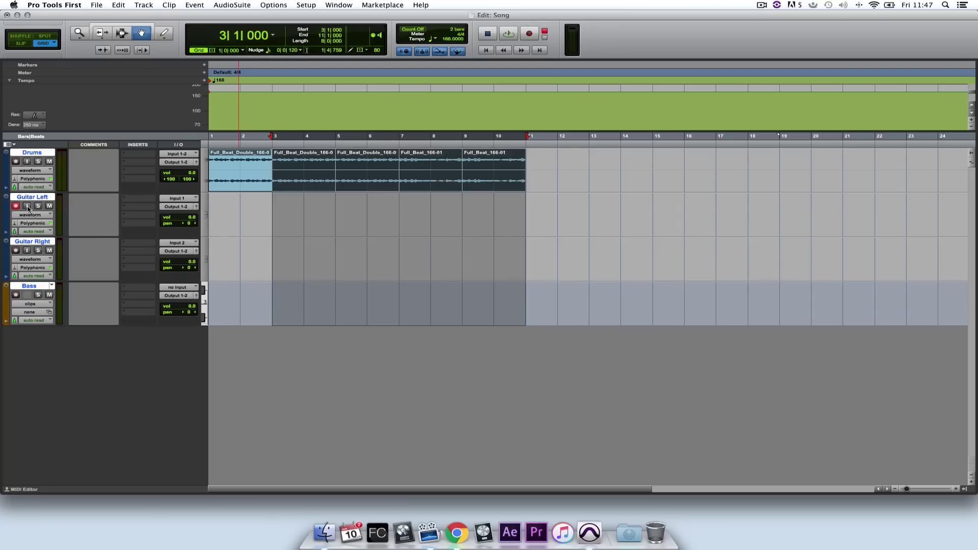
left_click(144, 203)
mouse_move(168, 220)
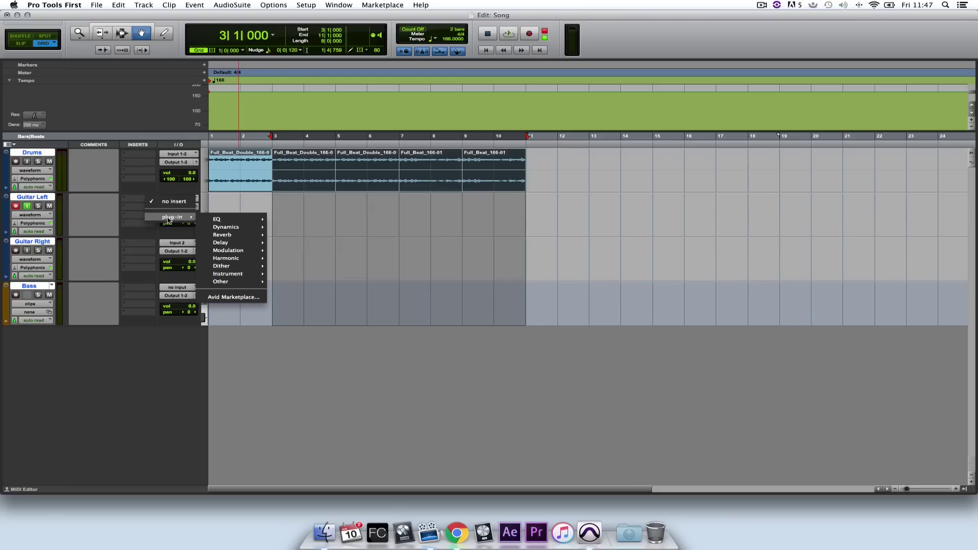
mouse_move(256, 258)
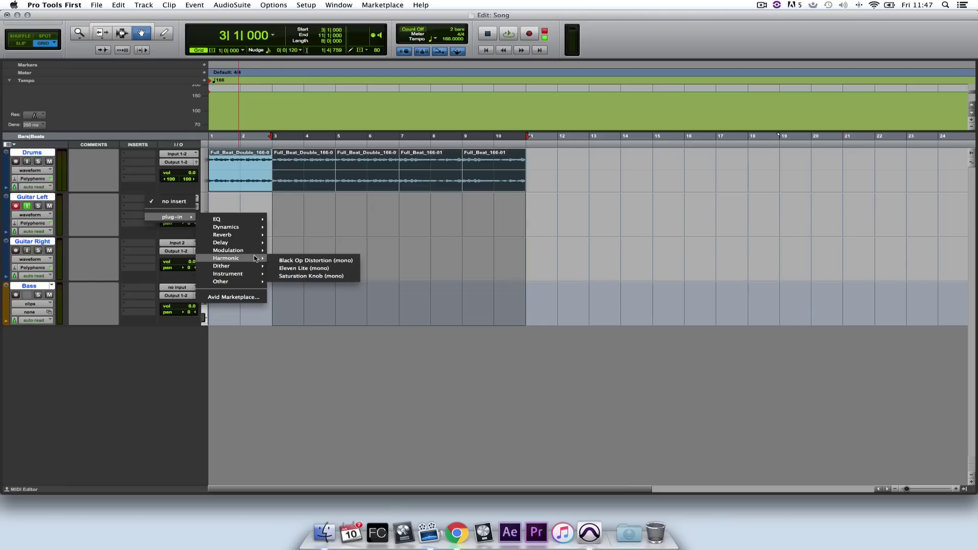
left_click(321, 269)
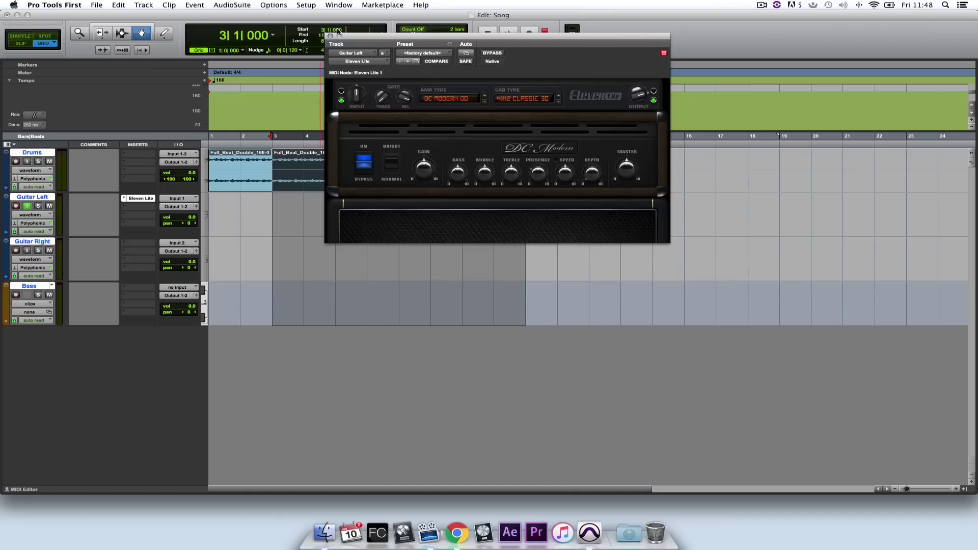
left_click(329, 37)
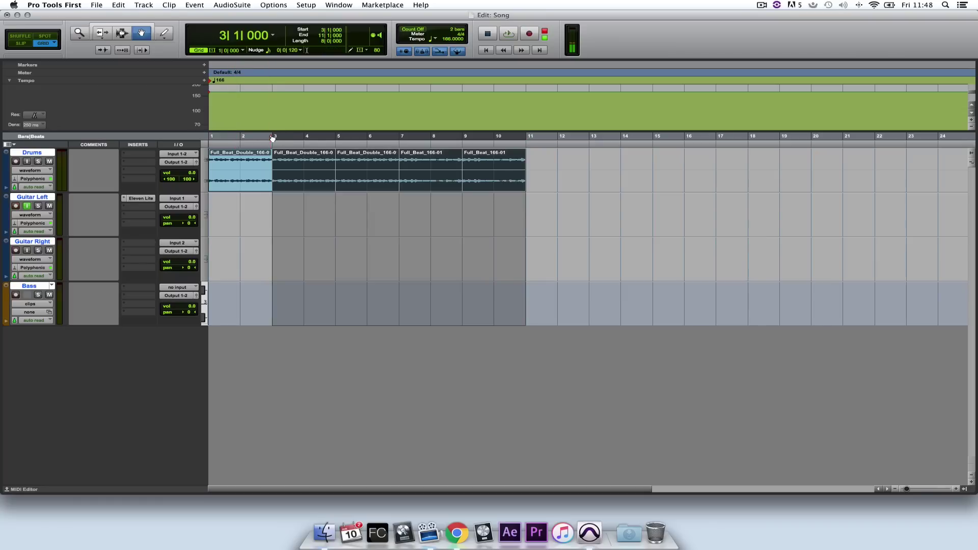
Step: Select bars 1–11, return the playhead, and record the Guitar Left take
left_click_drag(269, 137, 204, 139)
left_click(503, 51)
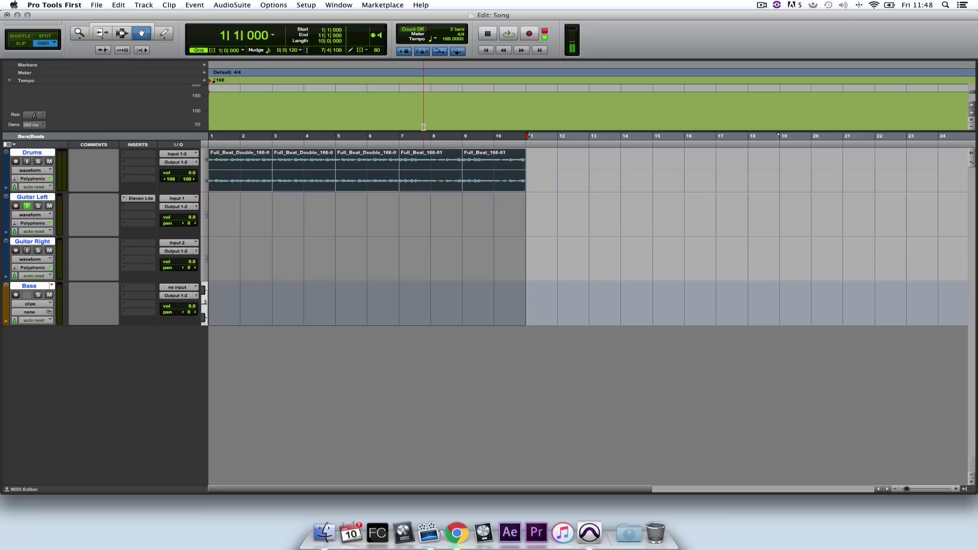
left_click(529, 35)
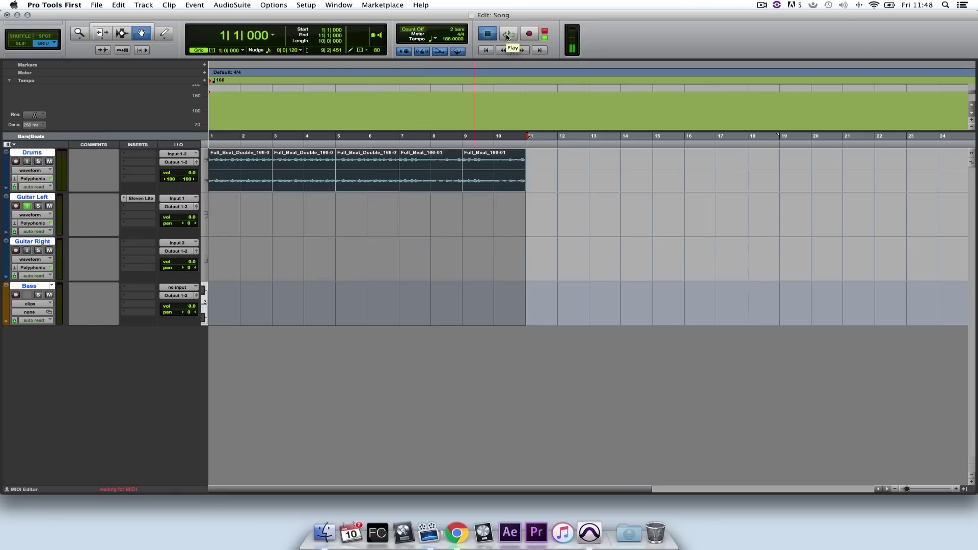
left_click(507, 35)
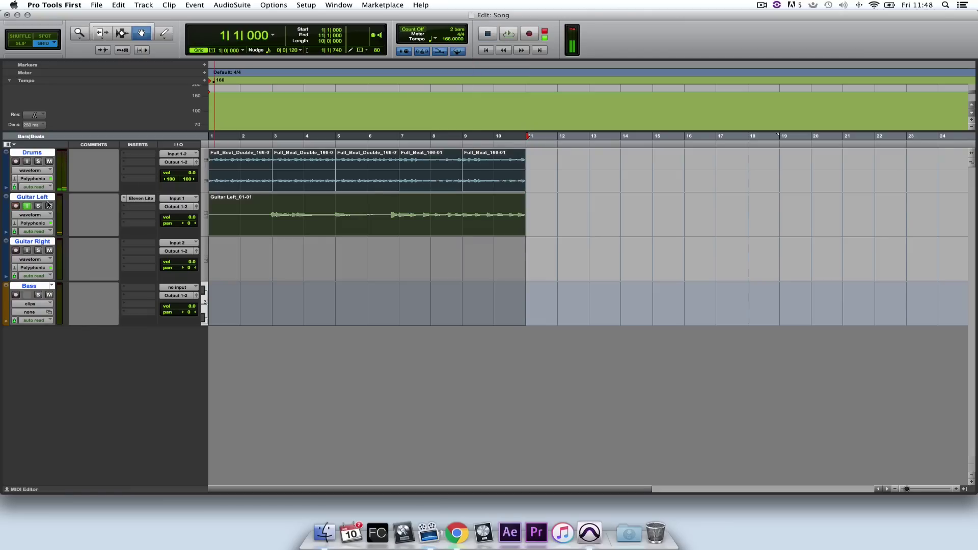
Step: Disarm Guitar Left, route Guitar Right to Input 1 and arm it
left_click(15, 205)
left_click(27, 206)
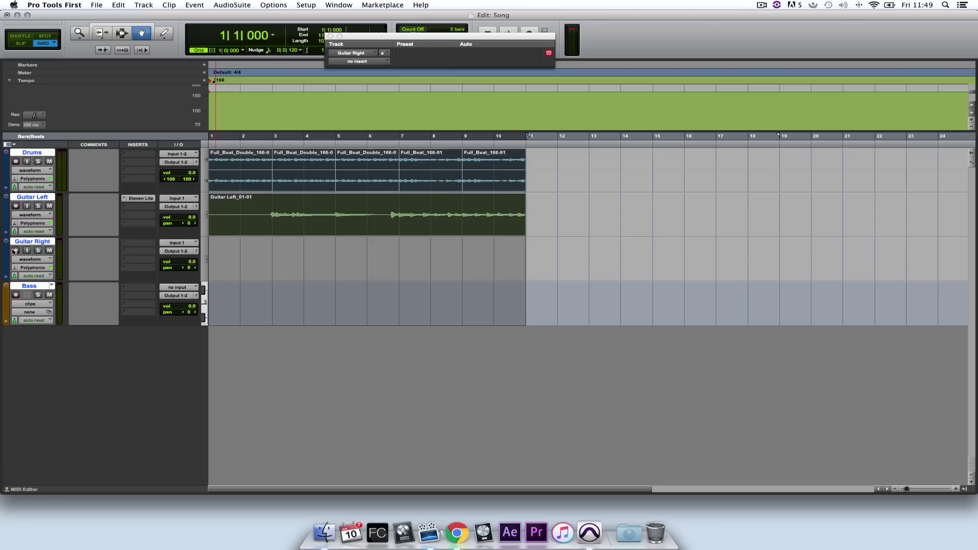
left_click(16, 250)
Step: Add the Harmonic > Eleven Lite amp to Guitar Right's first insert
left_click(137, 244)
mouse_move(168, 261)
mouse_move(235, 273)
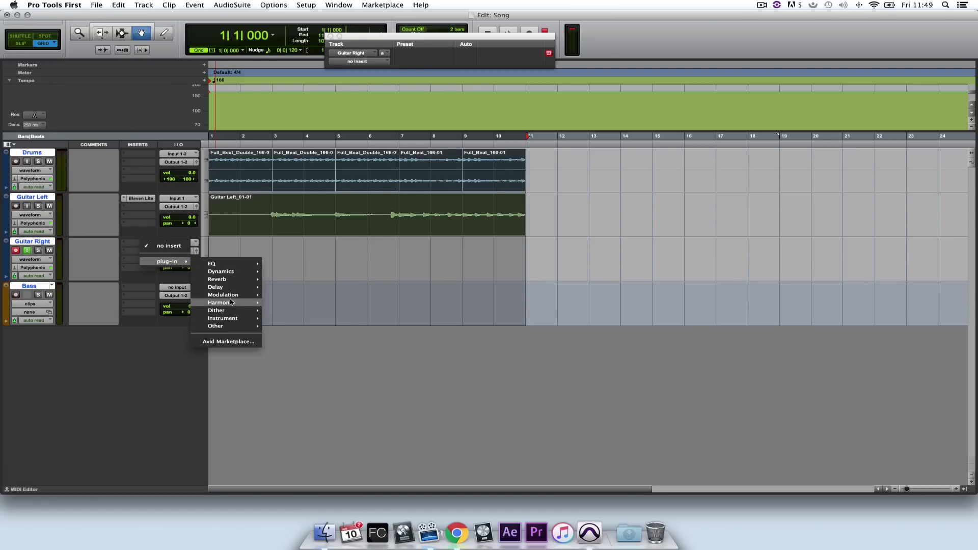
mouse_move(232, 303)
left_click(303, 314)
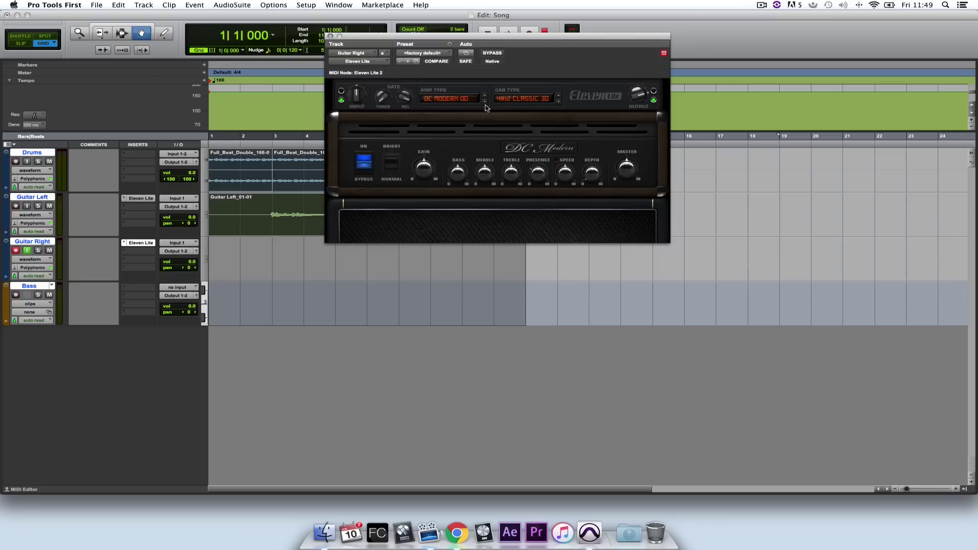
left_click(330, 37)
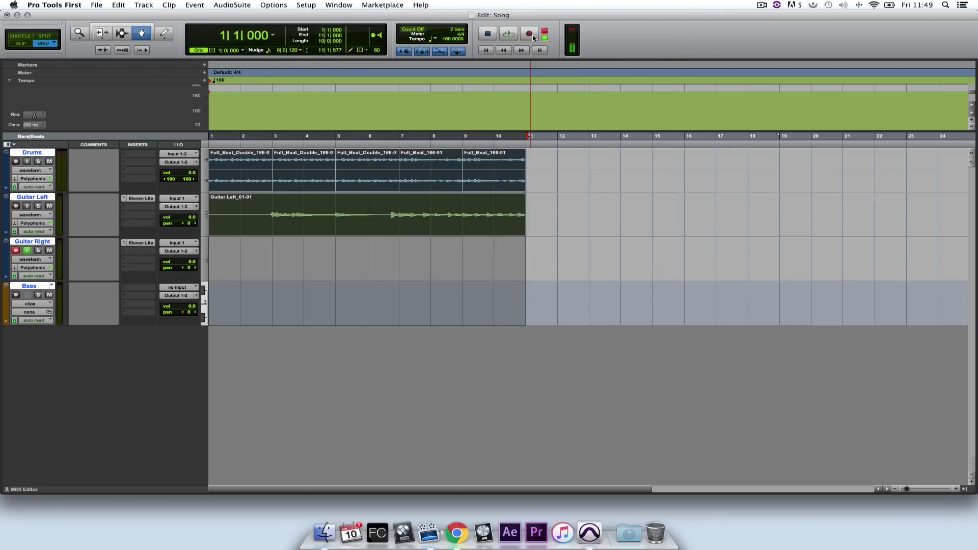
Step: Record the right guitar take onto the Guitar Right track from bar 1 to bar 11
left_click(533, 37)
left_click(512, 38)
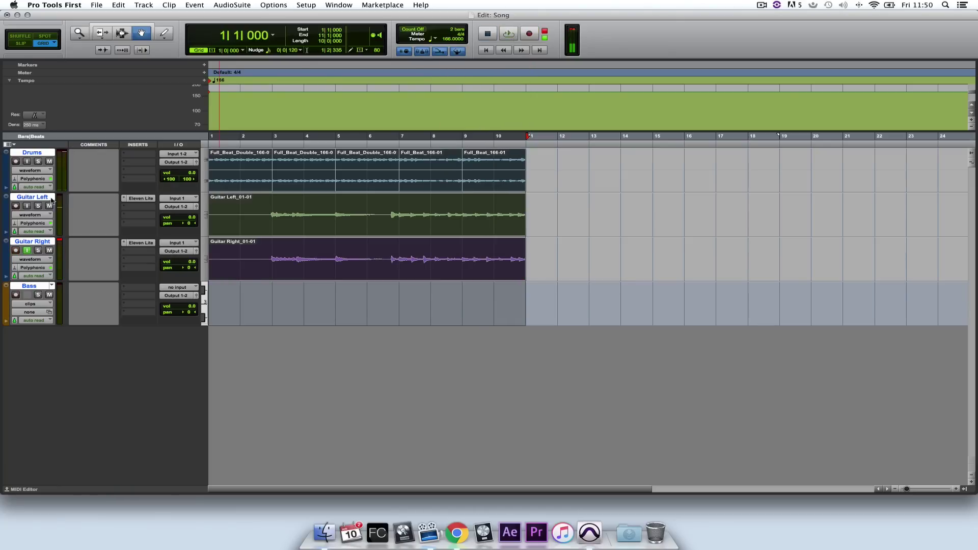
Step: Turn off Guitar Right input monitoring, then open the mixer, enlarge it and move it to the top
left_click(26, 251)
key("super+equal")
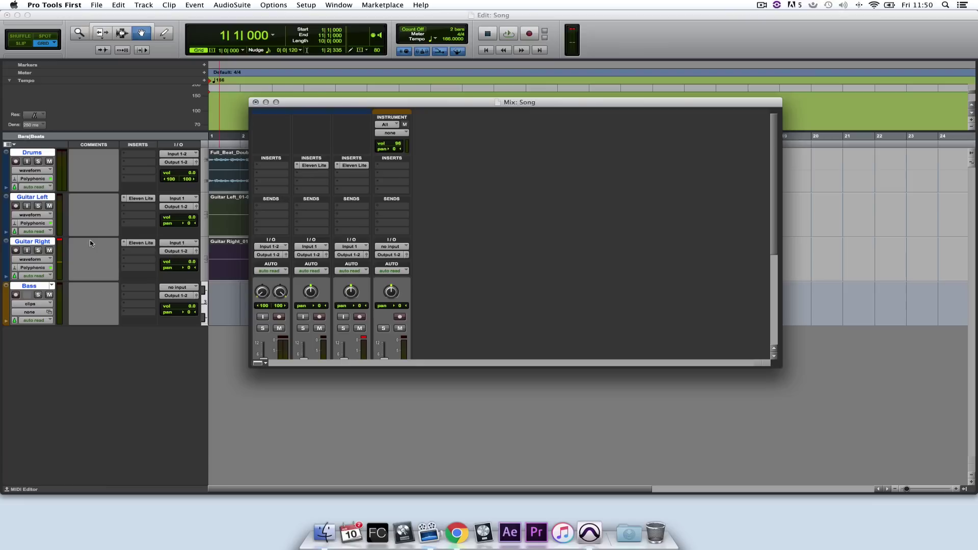
left_click_drag(779, 365, 815, 491)
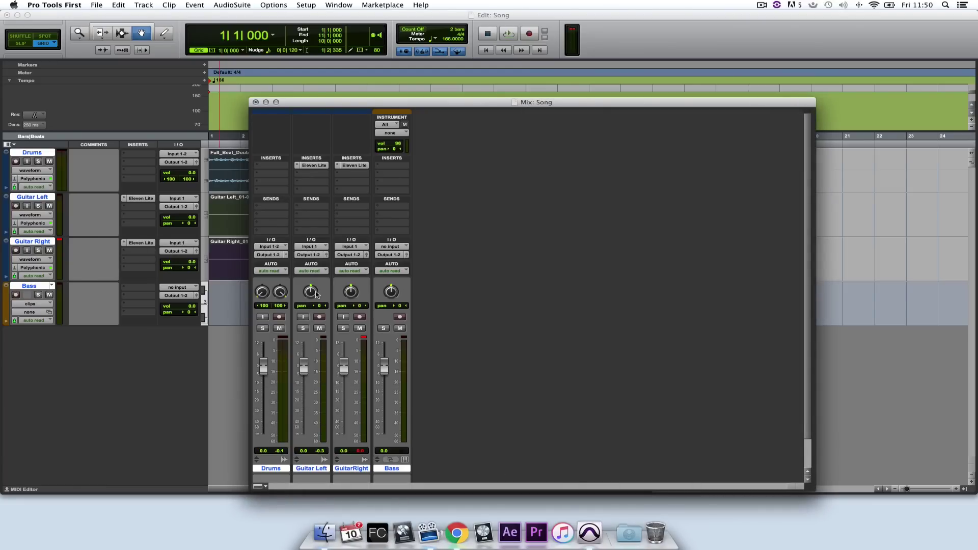
left_click_drag(439, 103, 592, 25)
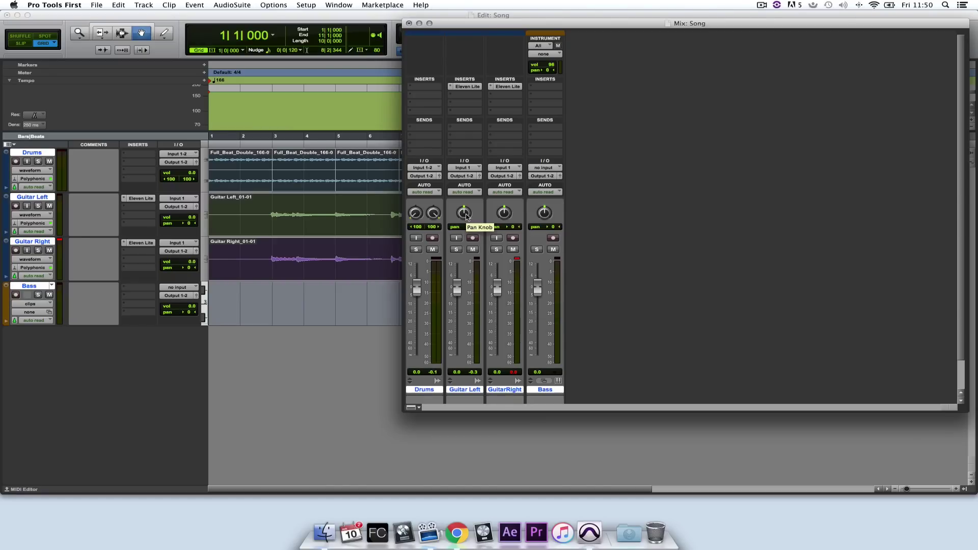
Step: During playback, pan Guitar Left hard left and Guitar Right hard right
left_click_drag(465, 216, 462, 226)
left_click_drag(464, 219, 470, 200)
key("space")
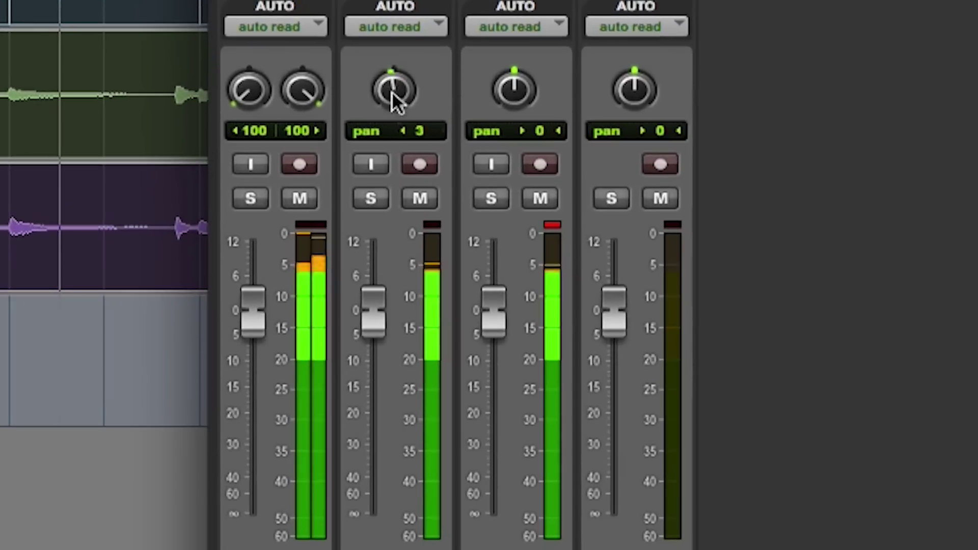
left_click_drag(463, 213, 461, 263)
left_click_drag(519, 87, 519, 46)
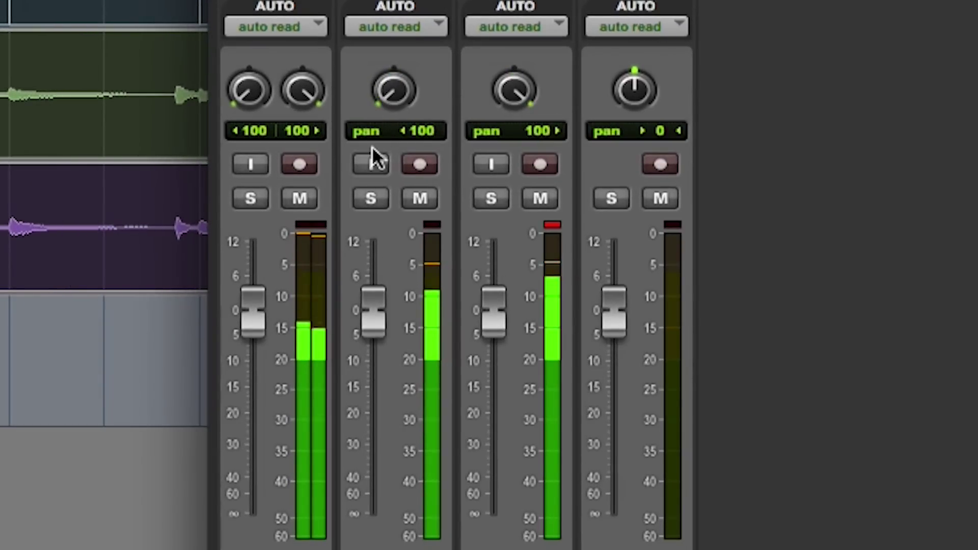
Step: Clear Guitar Right's clip indicator, set the guitar faders to -6.8 and -7.0 dB, and check on playback
left_click(553, 223)
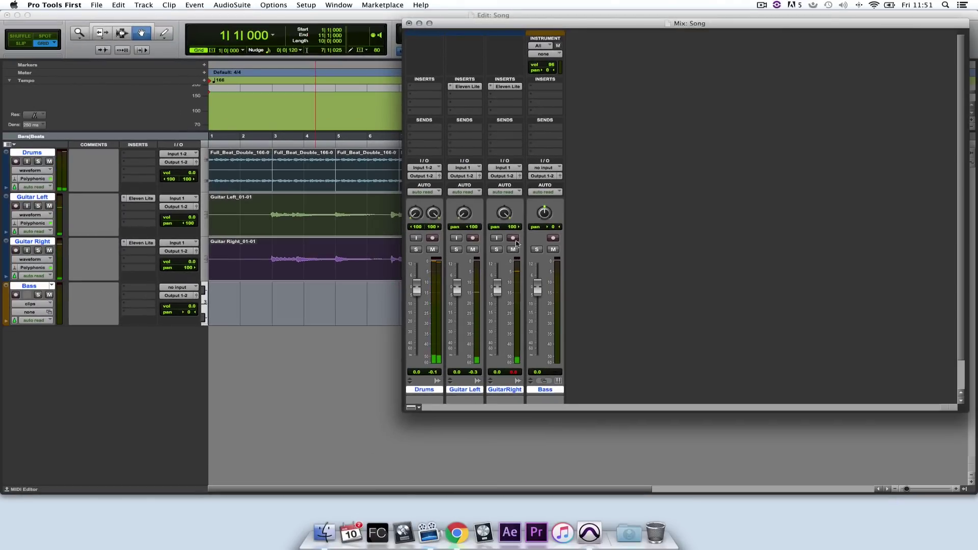
left_click_drag(500, 292, 457, 306)
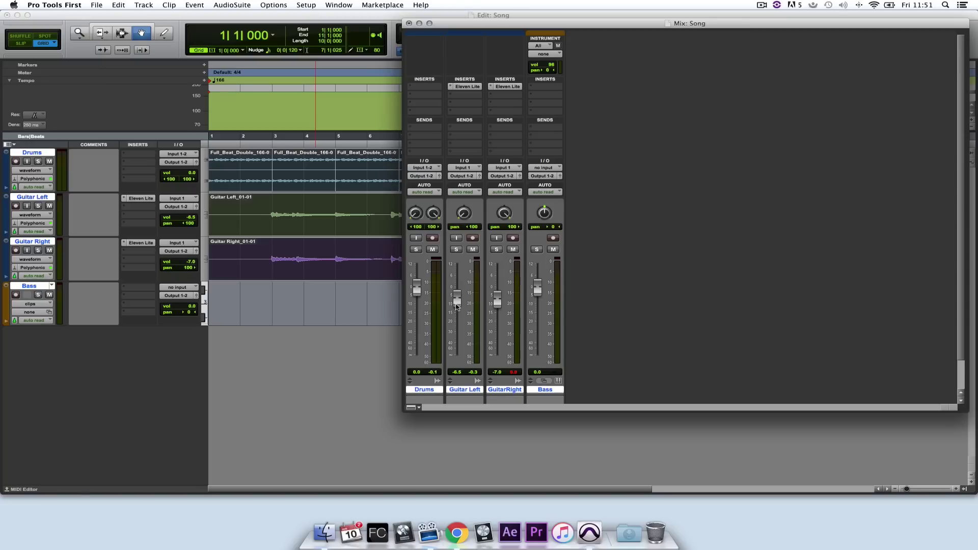
key("space")
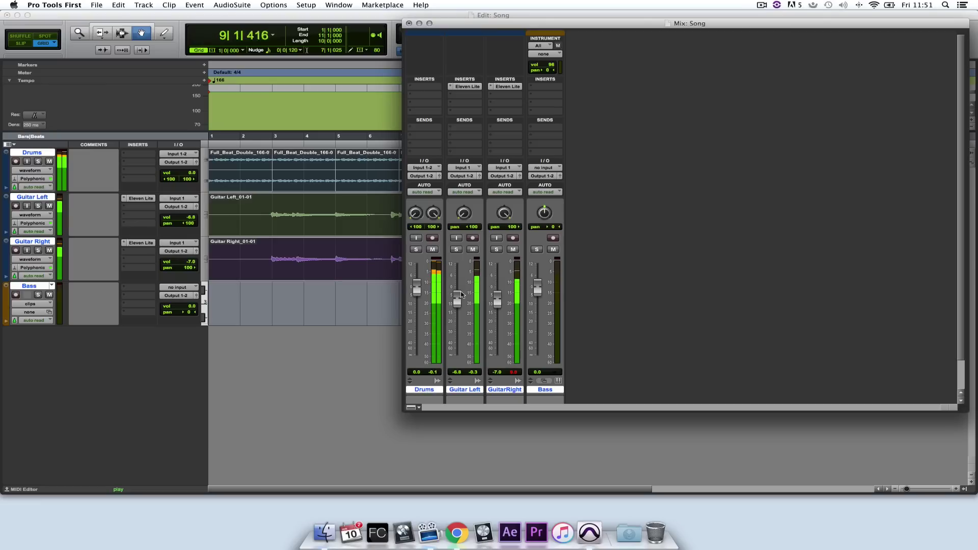
key("space")
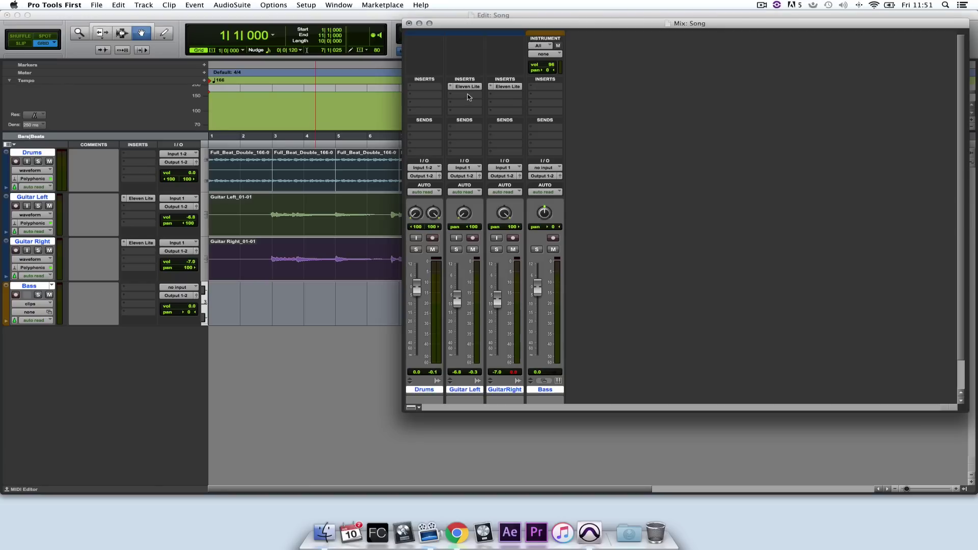
Step: Insert the mono Red 2 EQ in Guitar Left's second slot and raise its High Pass to about 105
left_click(469, 97)
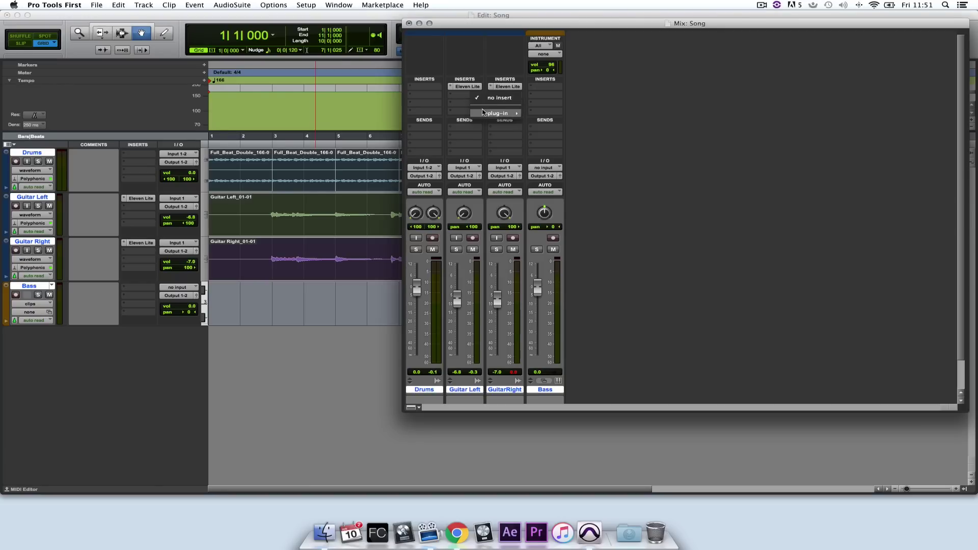
mouse_move(486, 114)
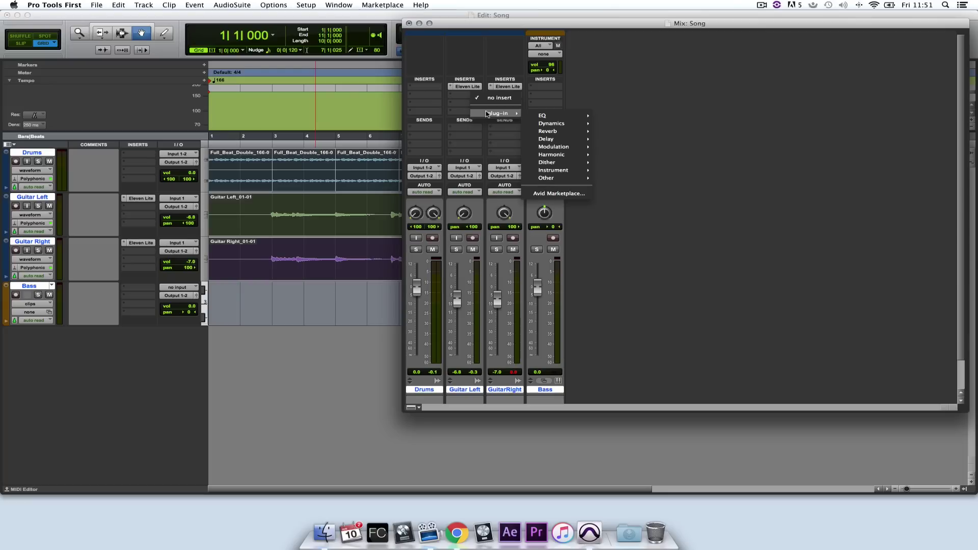
mouse_move(554, 117)
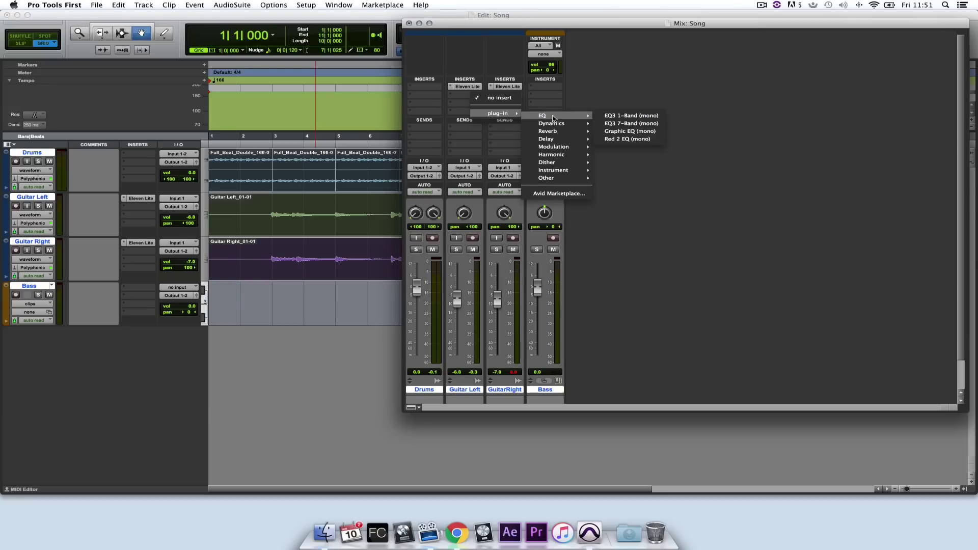
left_click(620, 139)
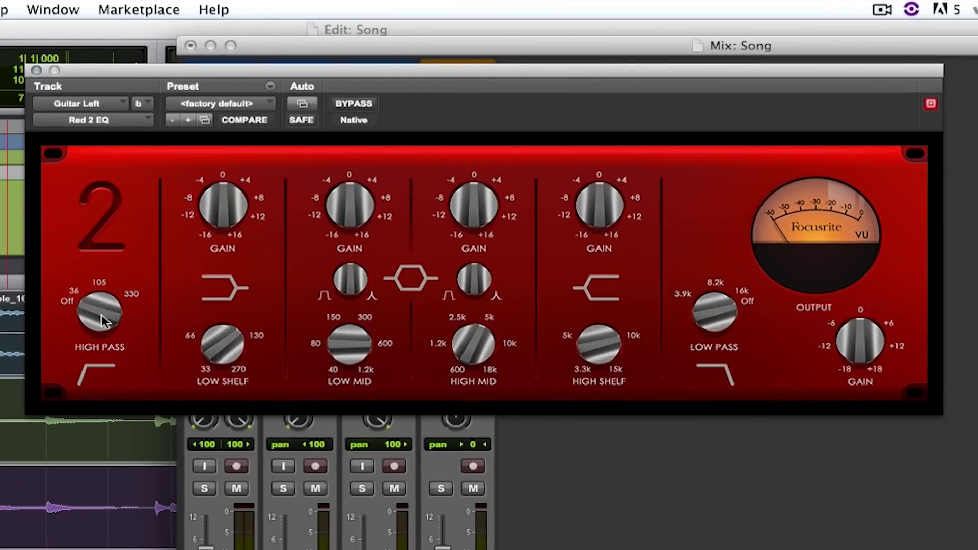
left_click_drag(101, 316, 84, 271)
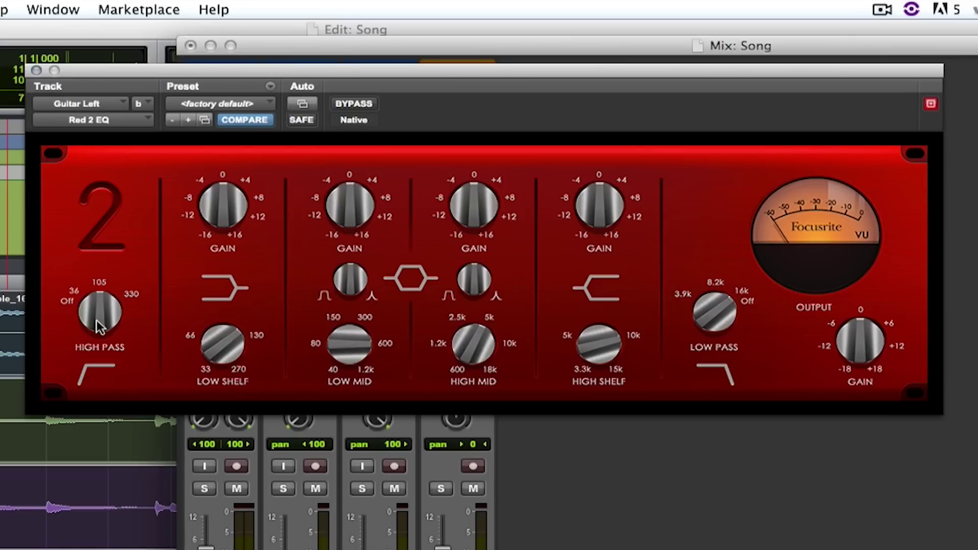
Step: Copy Red 2 EQ onto Guitar Right, then raise the guitar faders to -2.0 and -1.7 dB during playback
left_click(37, 70)
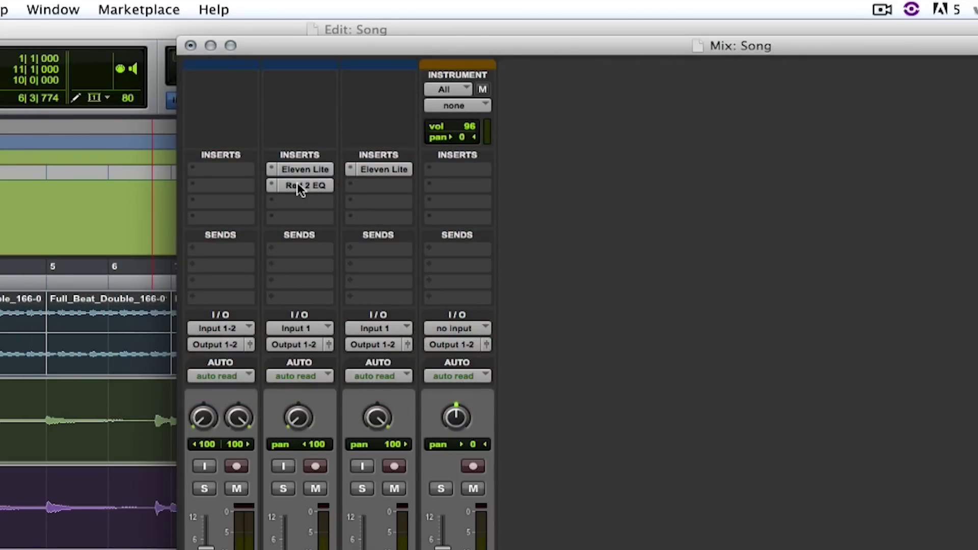
left_click_drag(300, 188, 382, 190)
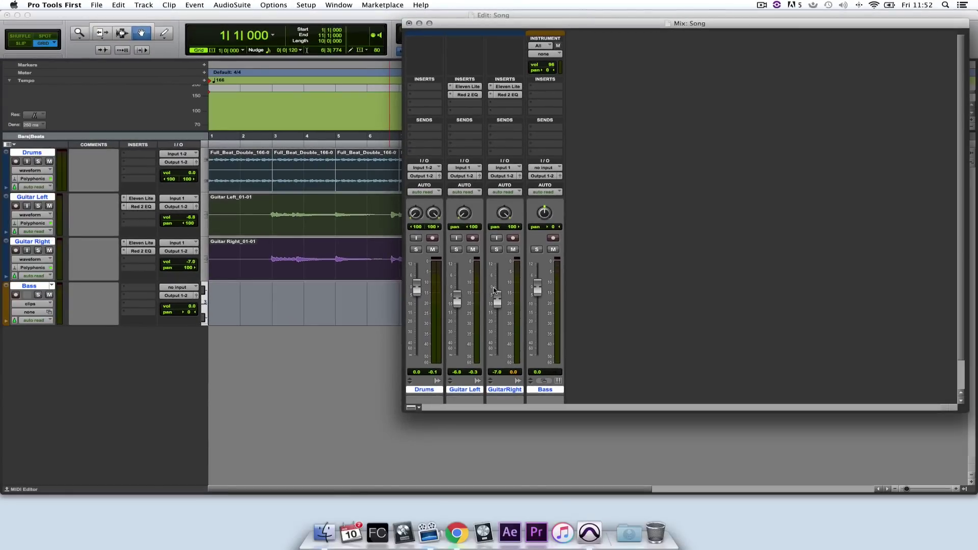
key("space")
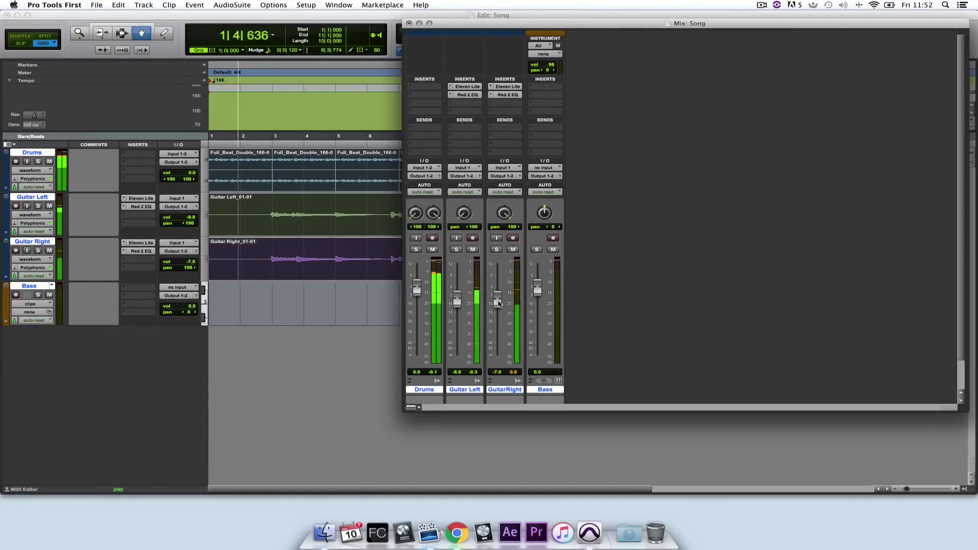
left_click_drag(498, 303, 459, 295)
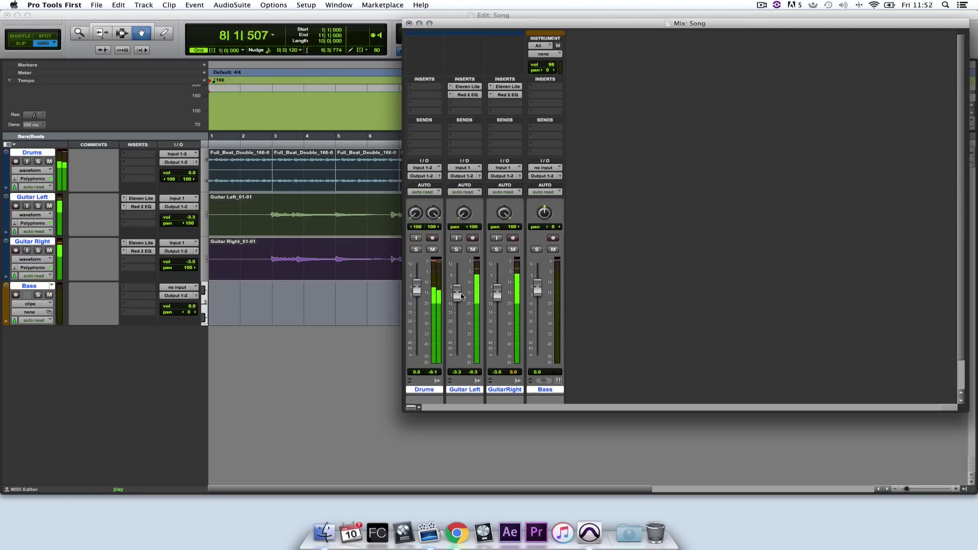
left_click_drag(461, 296, 491, 298)
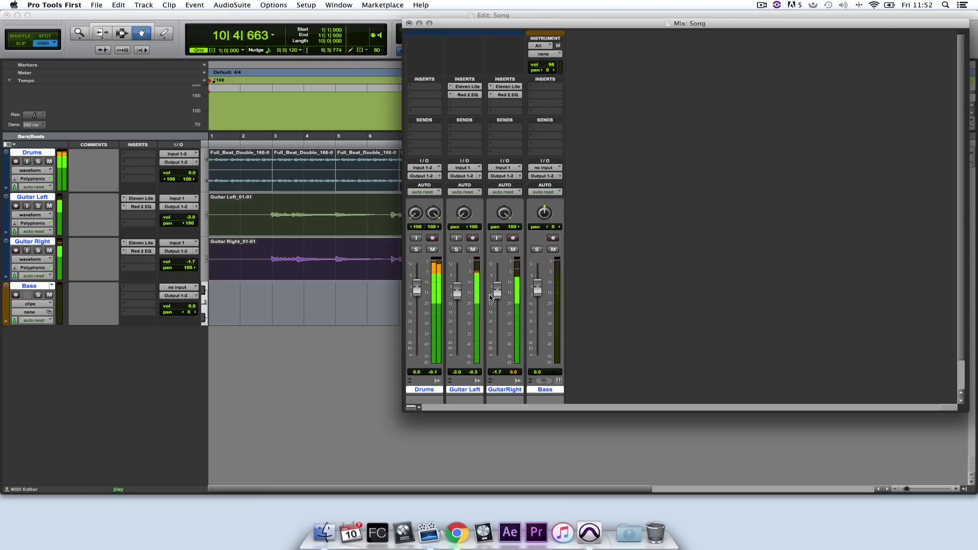
key("space")
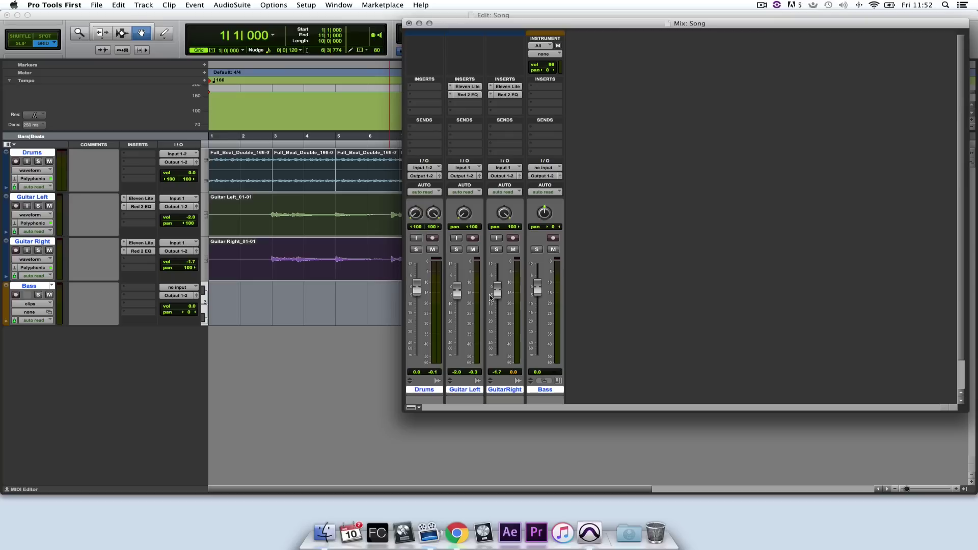
Step: Add the Xpand!2 instrument as an insert on the Bass track
left_click(548, 91)
mouse_move(569, 106)
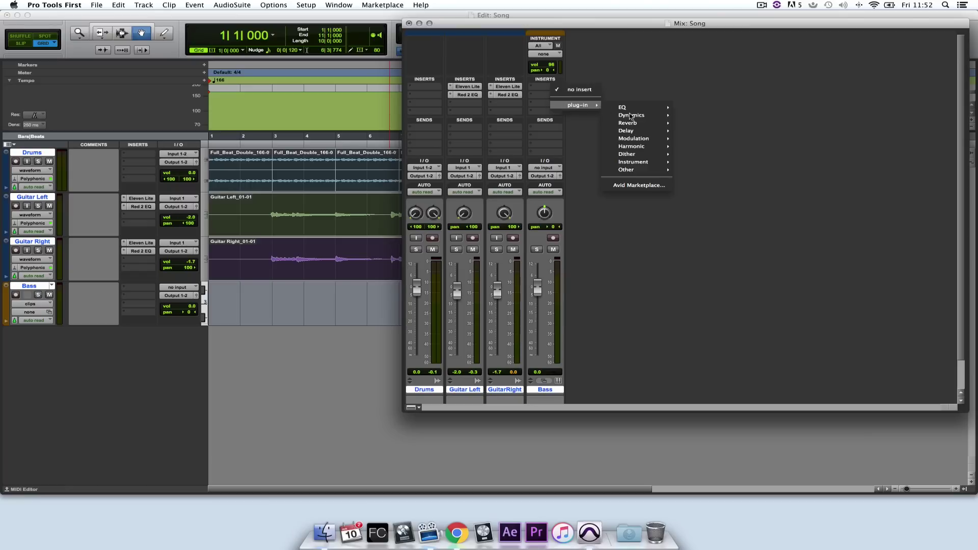
mouse_move(659, 167)
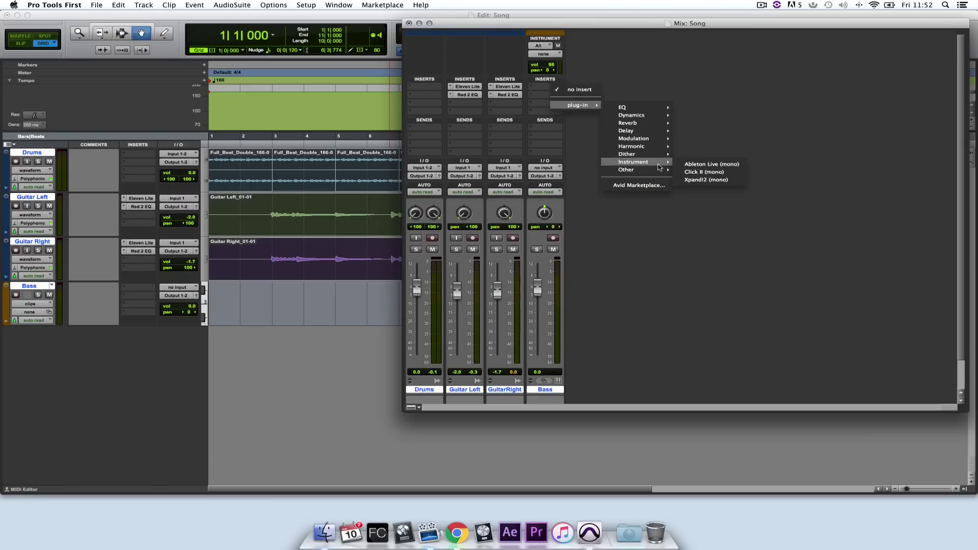
left_click(711, 181)
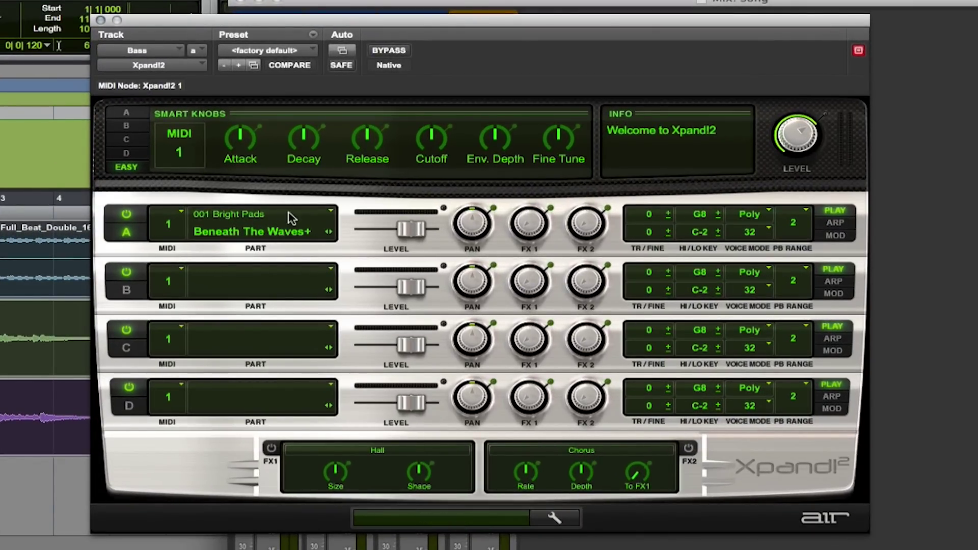
Step: Load the Full Pick Bass preset from 023 Basses into Xpand!2 part A
left_click(290, 218)
mouse_move(249, 347)
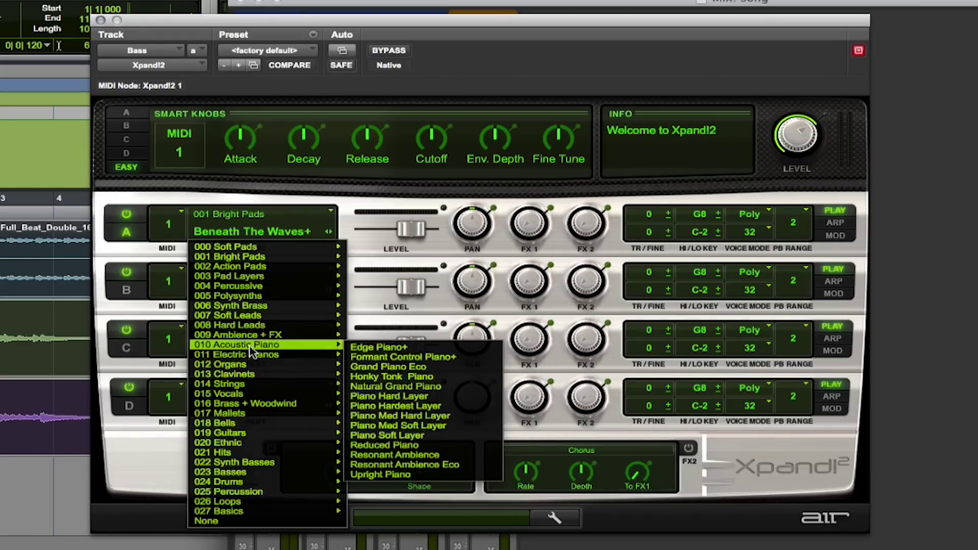
mouse_move(254, 365)
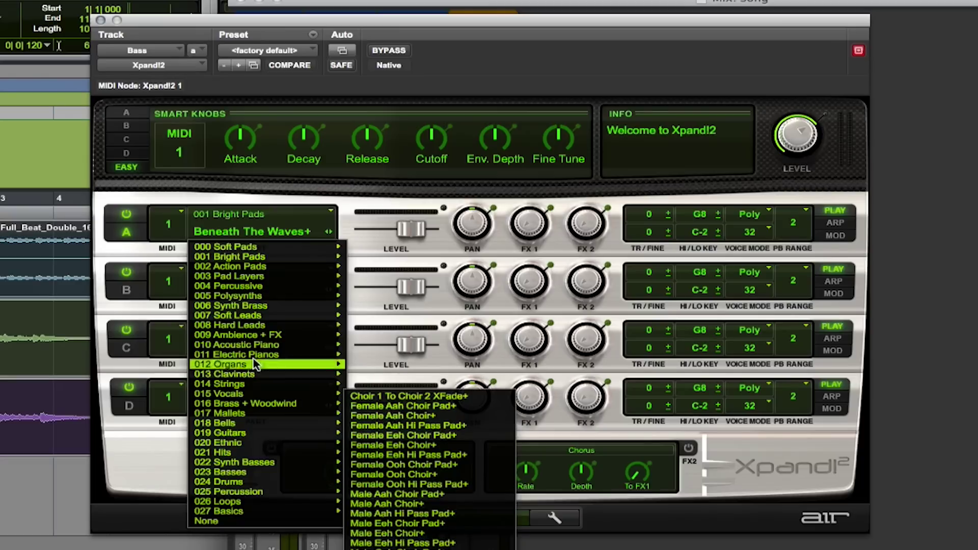
mouse_move(275, 307)
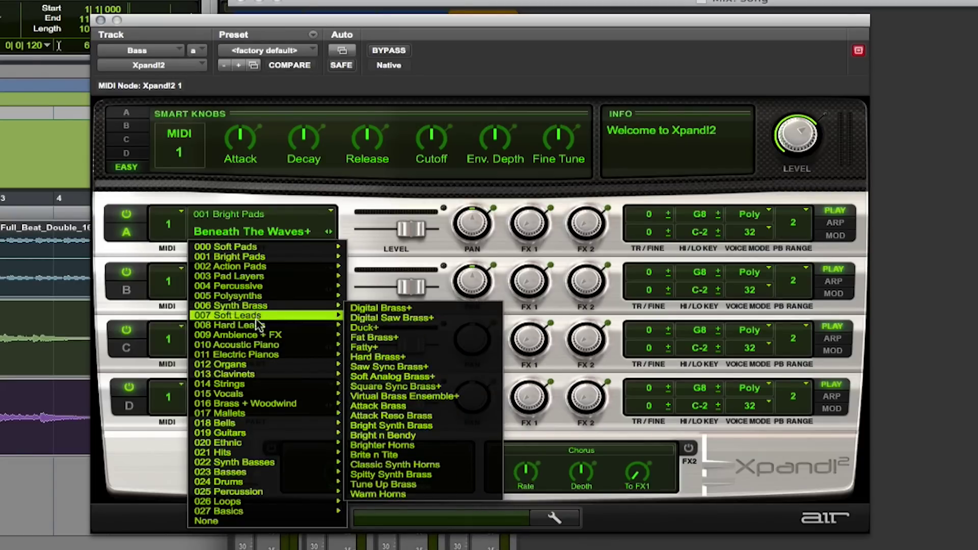
mouse_move(238, 475)
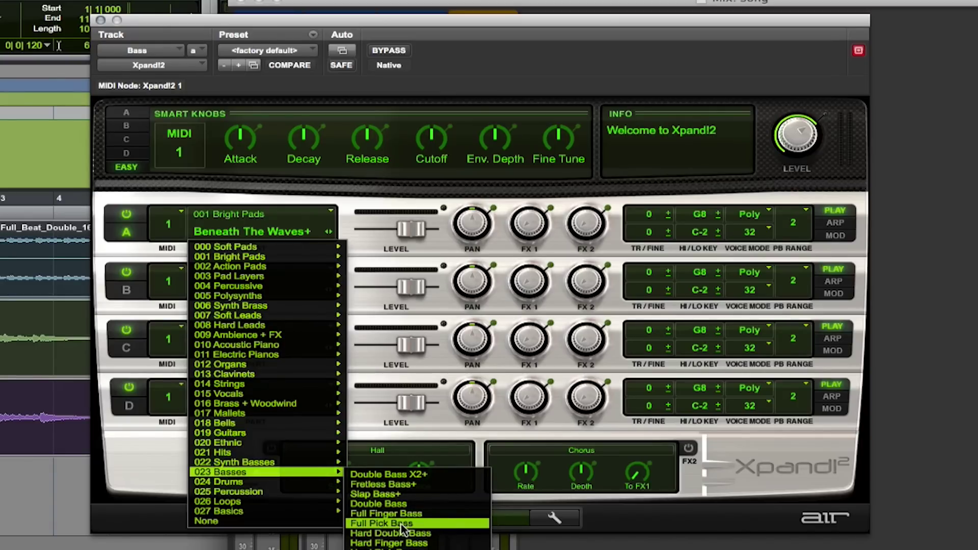
left_click(433, 523)
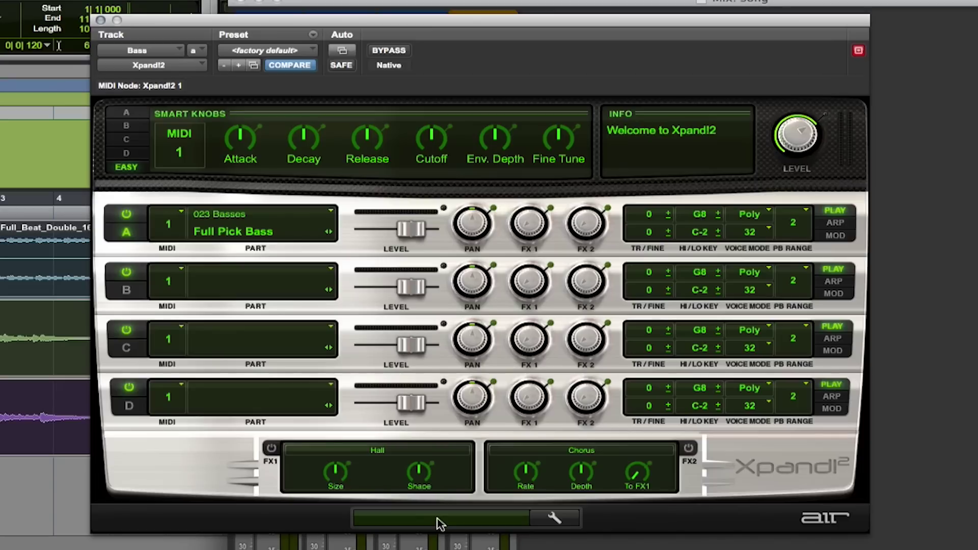
Step: Audition the bass sound, select bars 1–11, and record the Bass-02 MIDI bass line
left_click(436, 523)
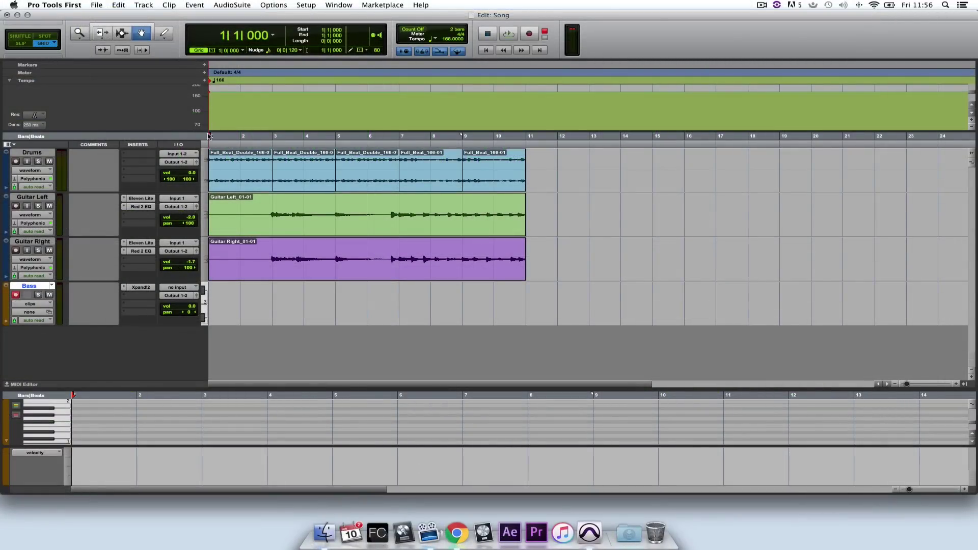
mouse_move(209, 285)
left_mouse_down()
mouse_move(483, 150)
mouse_move(526, 152)
left_mouse_up()
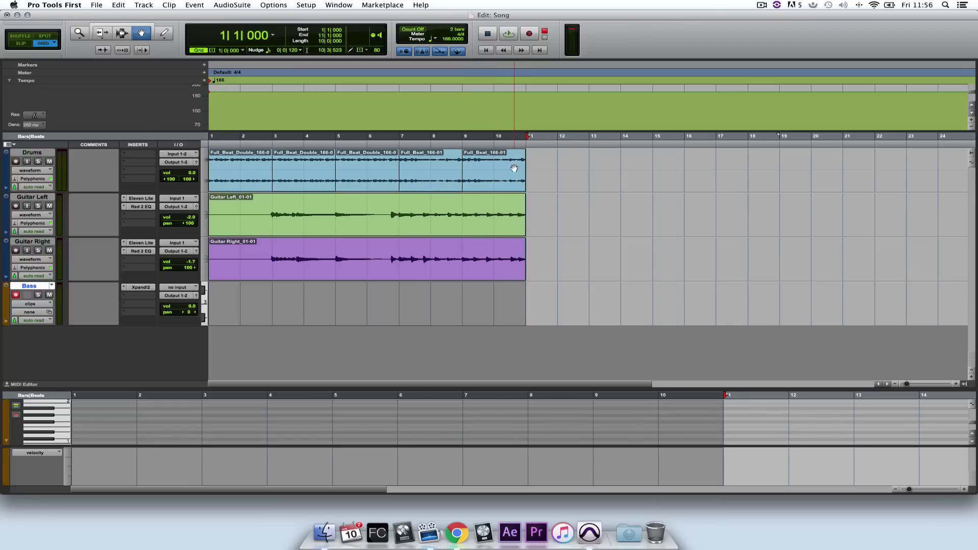
left_click(530, 33)
left_click(507, 33)
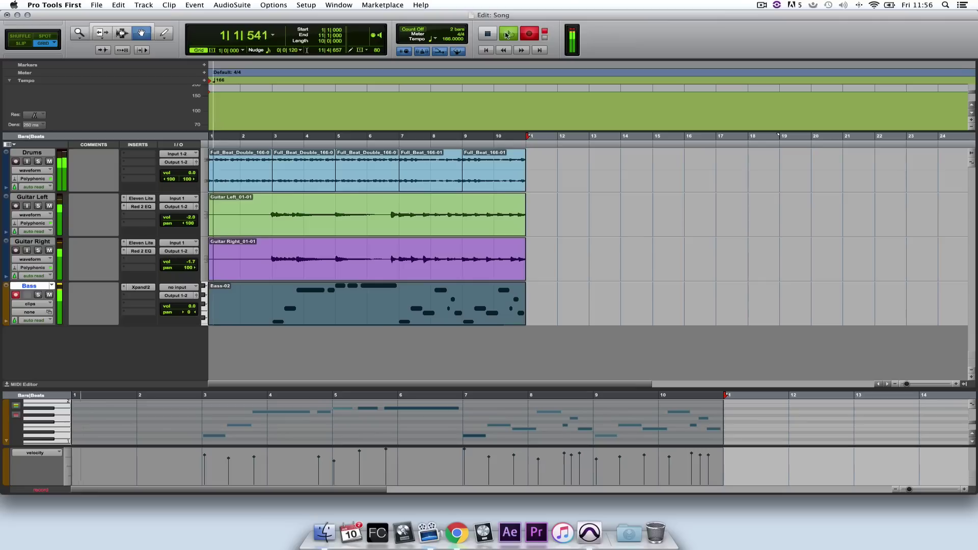
key("space")
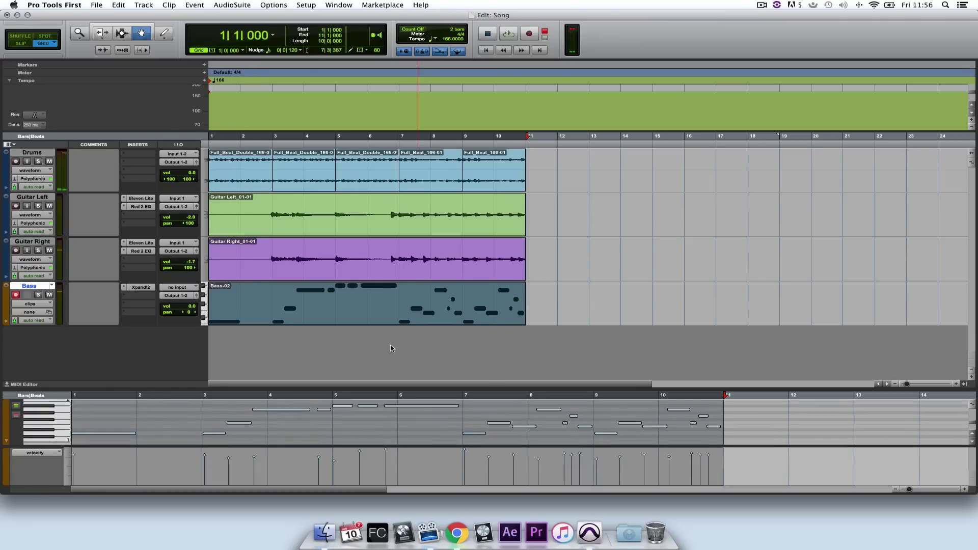
Step: Delete the stray bass note at bar 1 and play back the bass
left_click(118, 434)
key("Delete")
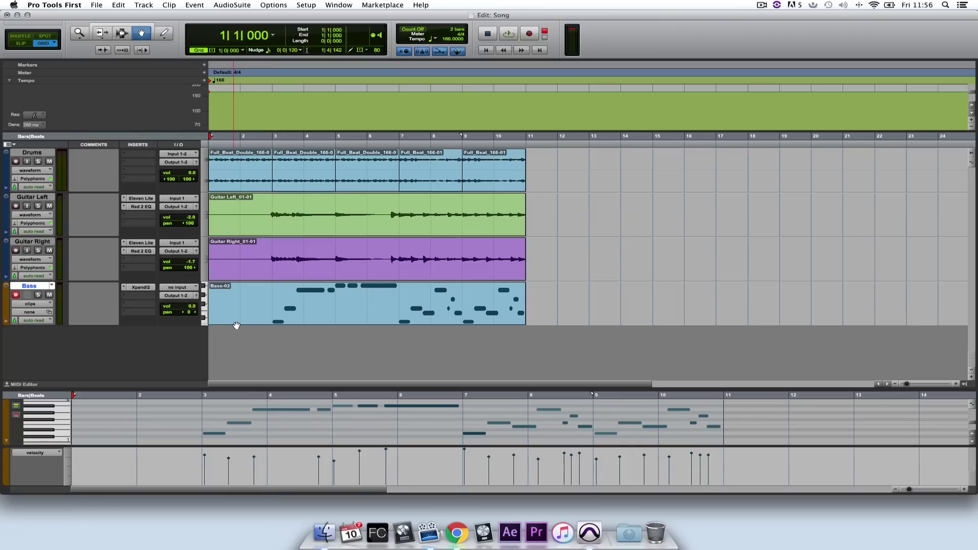
key("space")
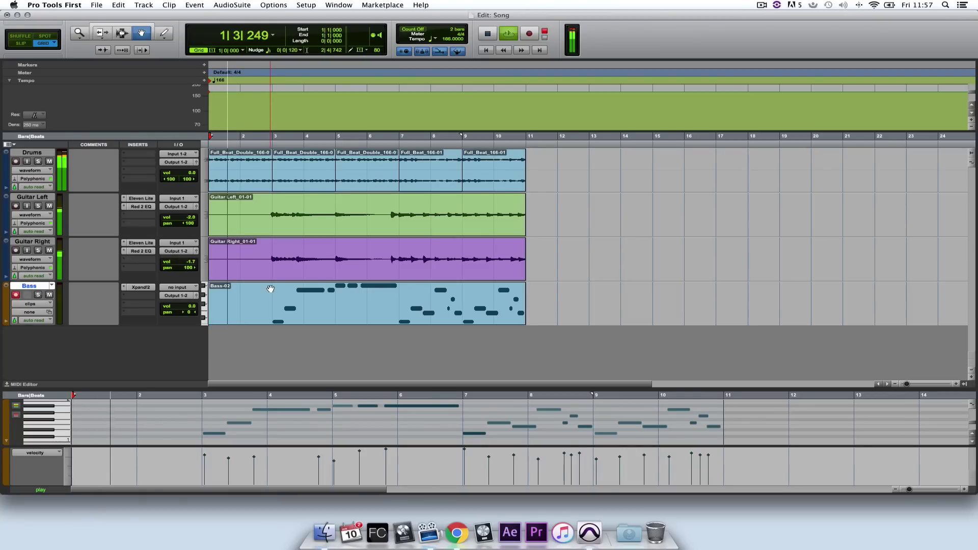
Step: Set the Bass fader to -0.6 dB in the mixer, then stop playback and close the mixer
key("super+equal")
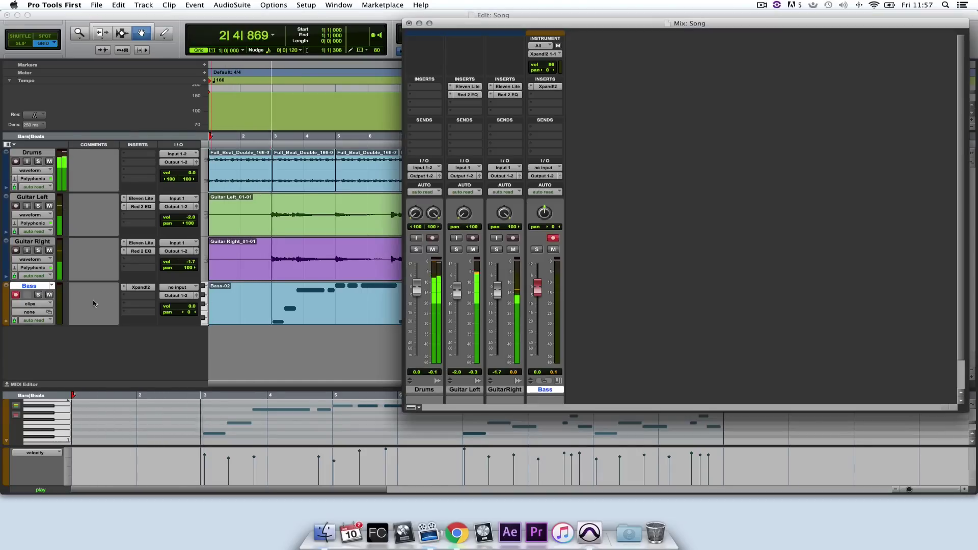
left_click_drag(537, 292, 536, 289)
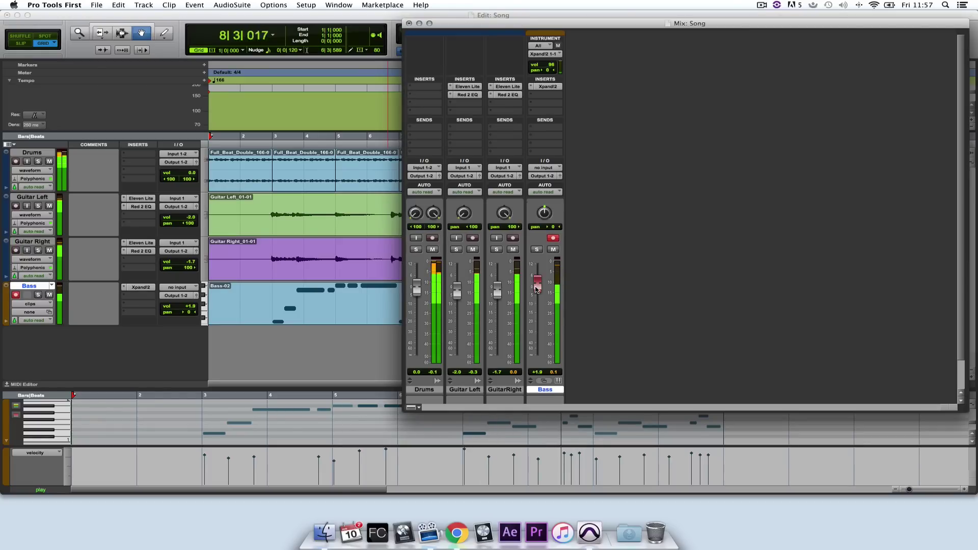
left_click_drag(538, 290, 537, 299)
key("space")
key("super+equal")
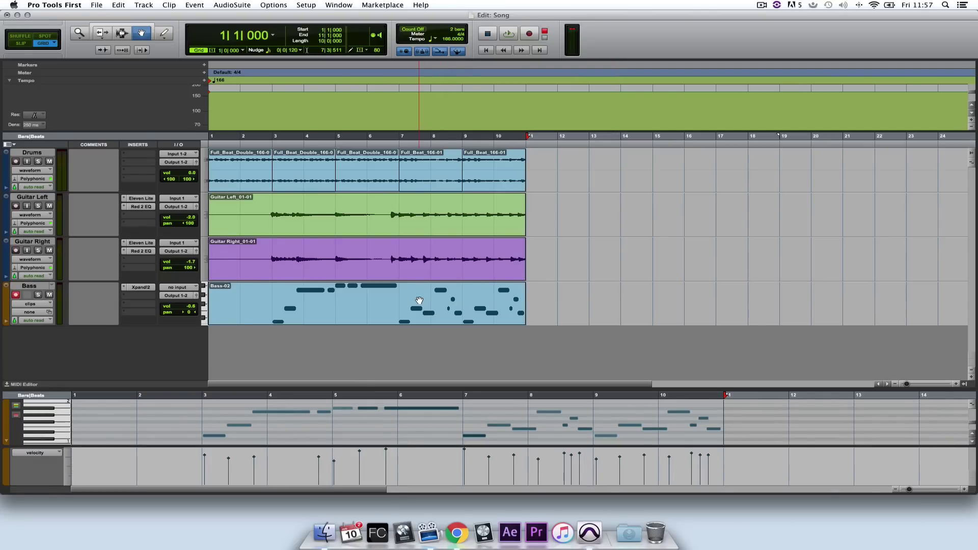
Step: Select the whole Bass-02 clip and apply Event Operations Quantize with a 1/16-note grid
left_click(351, 427)
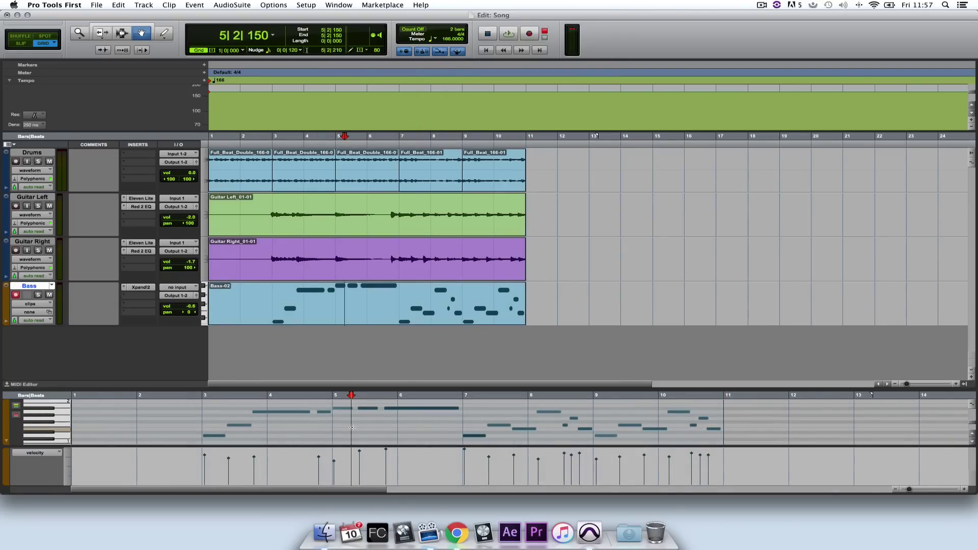
double_click(352, 426)
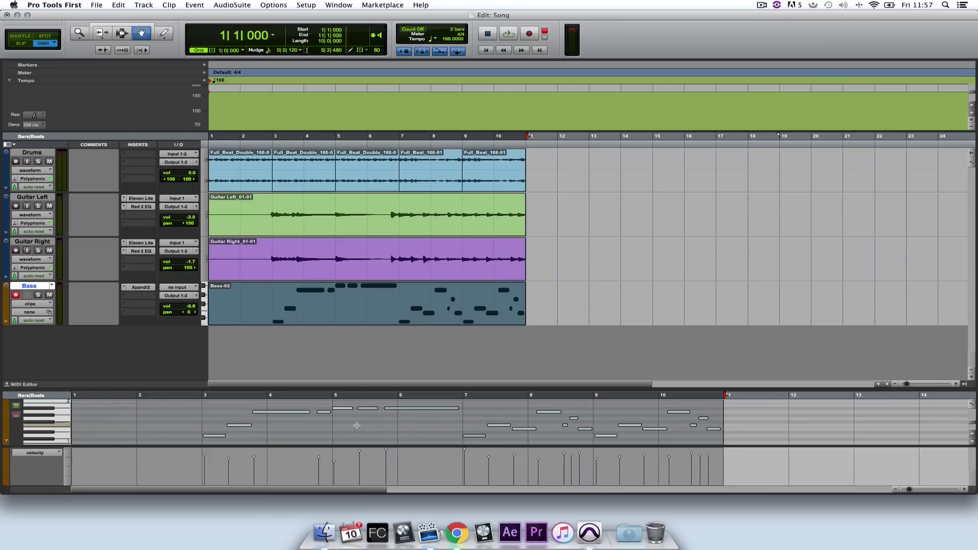
right_click(357, 425)
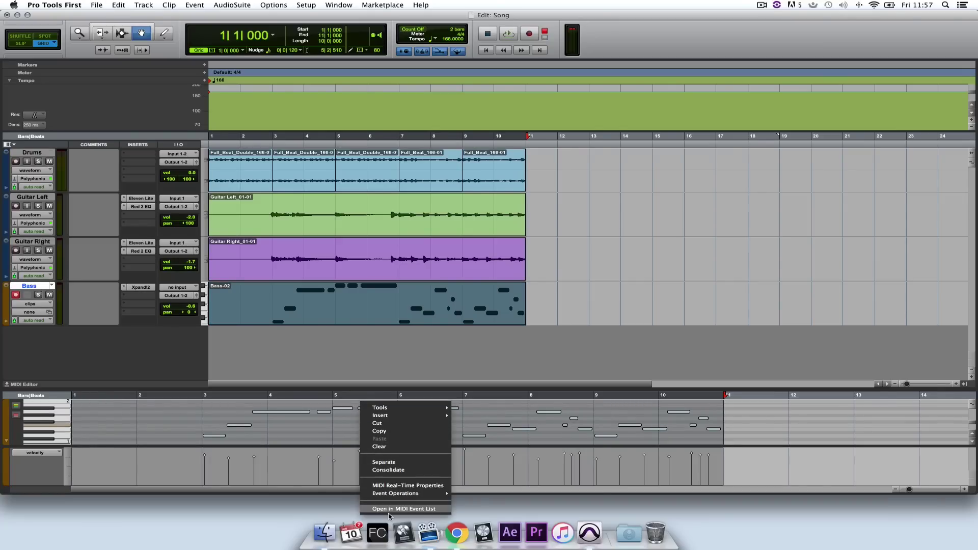
mouse_move(405, 497)
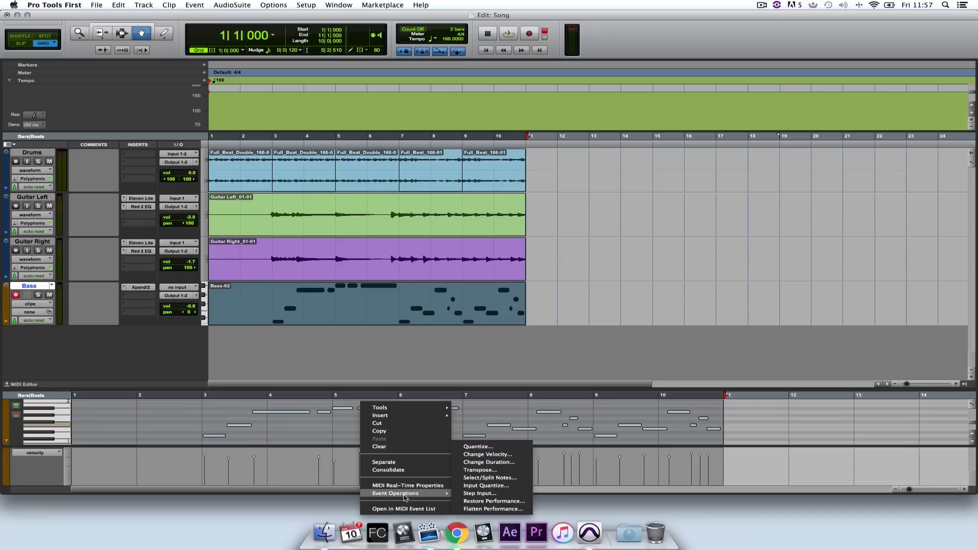
left_click(503, 448)
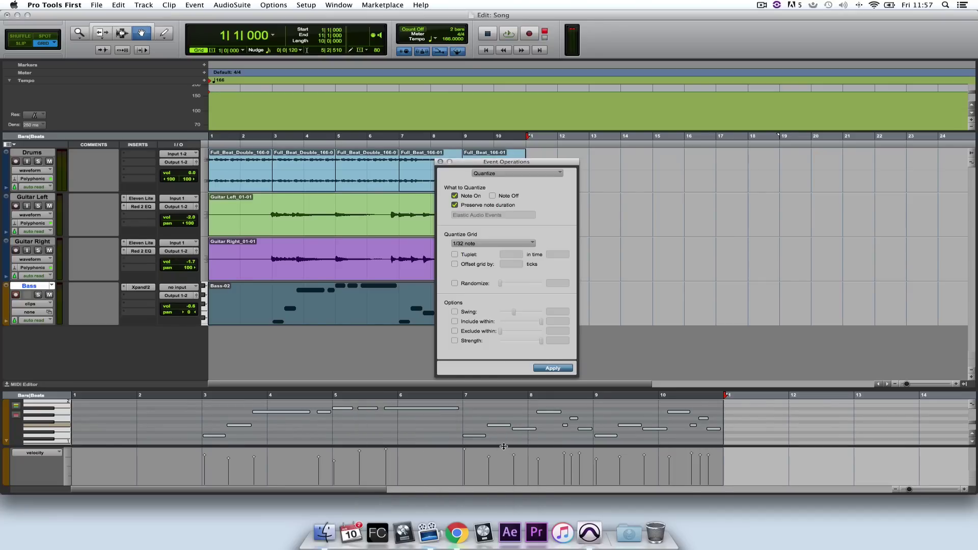
left_click(494, 245)
left_click(548, 240)
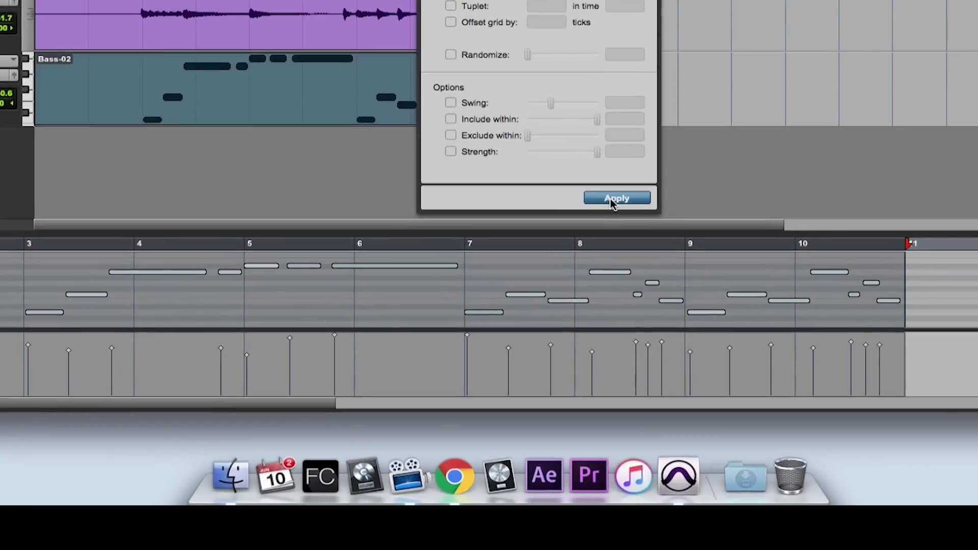
left_click(610, 198)
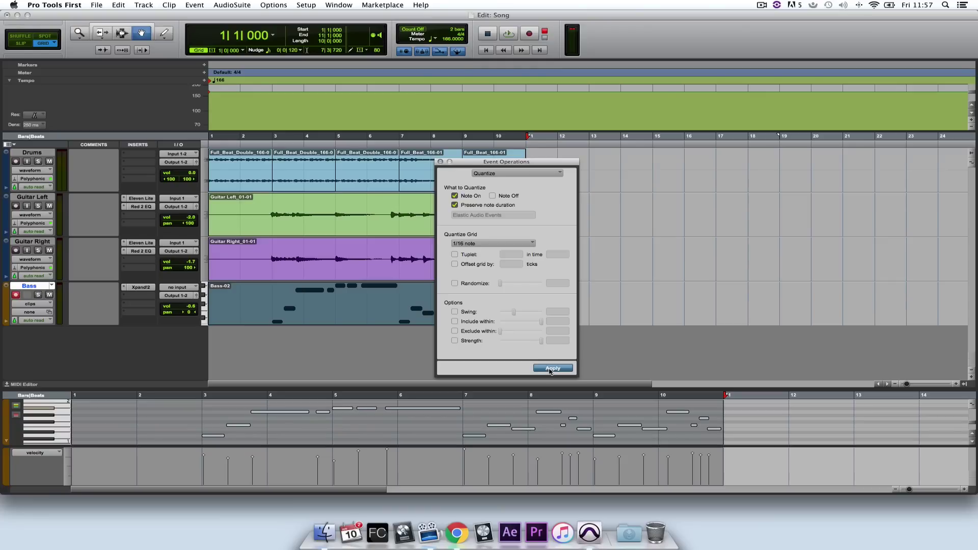
left_click(440, 162)
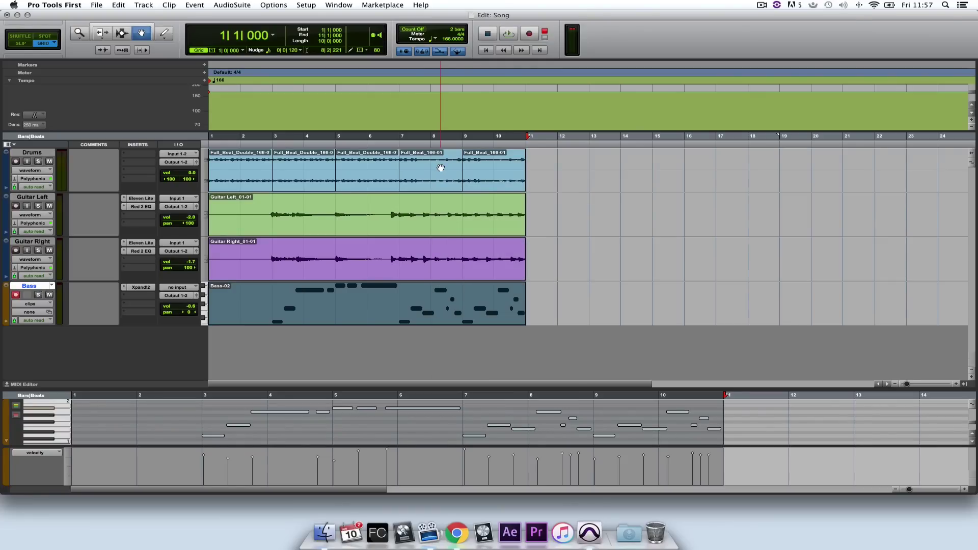
key("space")
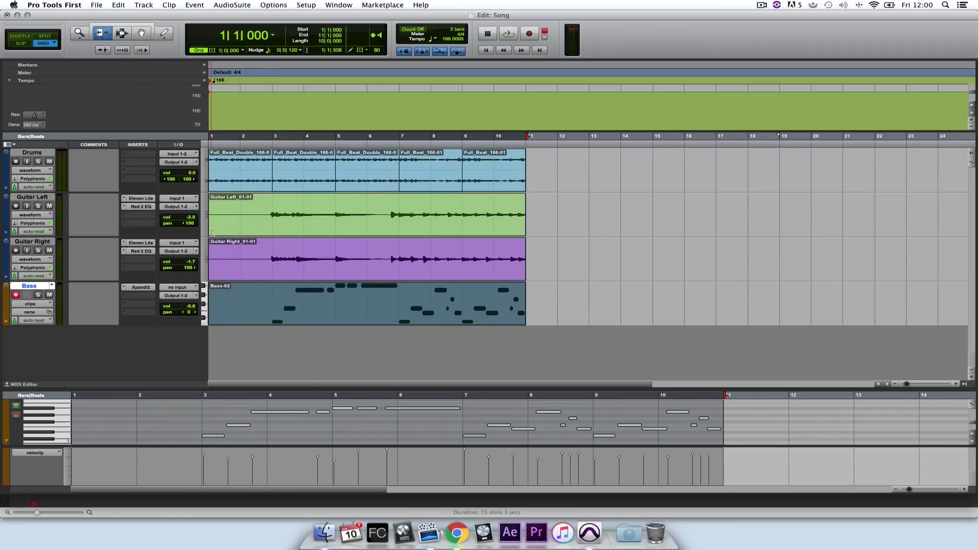
Step: Trim the Guitar Left and Guitar Right clip starts from bar 1 to bar 3
left_click_drag(213, 232, 272, 232)
left_click_drag(214, 270, 272, 268)
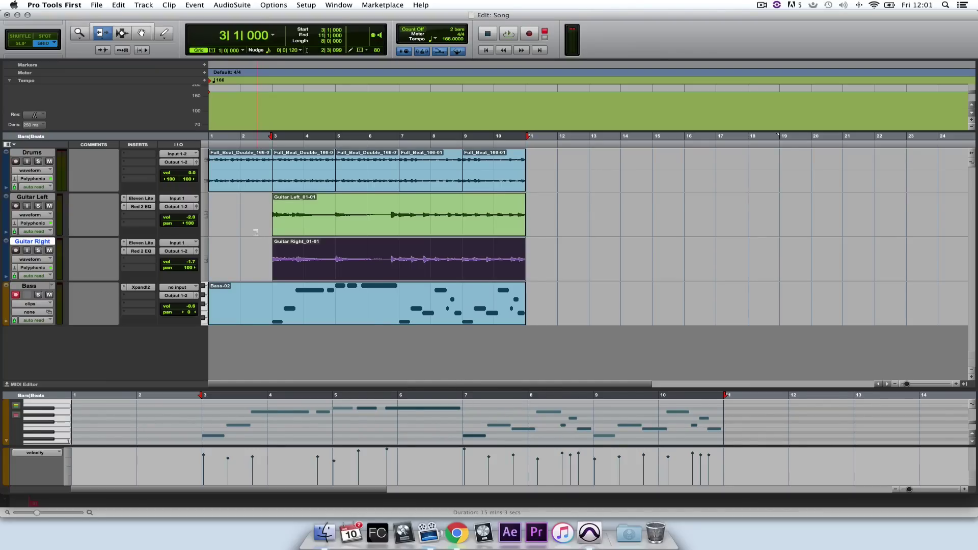
Step: Show the mixer, disarm recording on the Bass track, and briefly play back the trimmed guitars
key("super+equal")
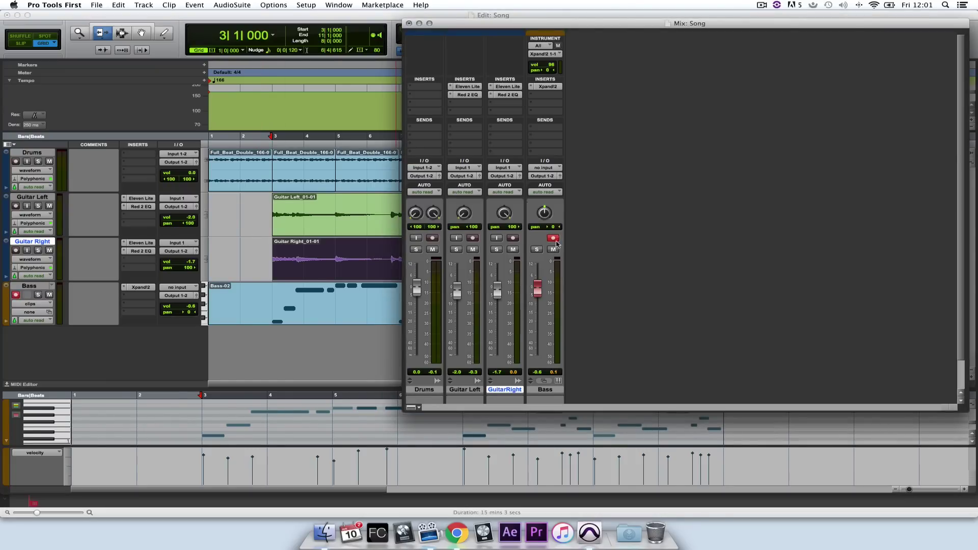
left_click(554, 238)
key("space")
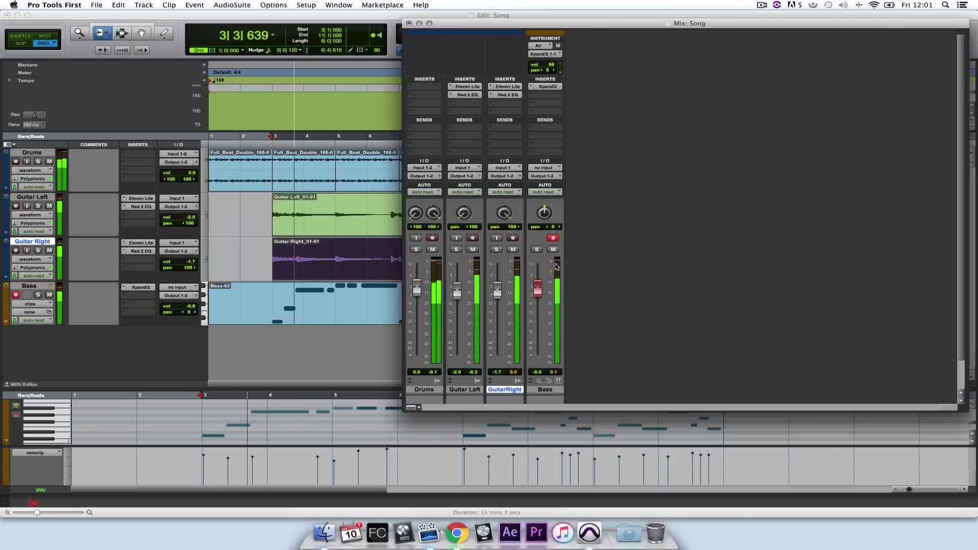
key("space")
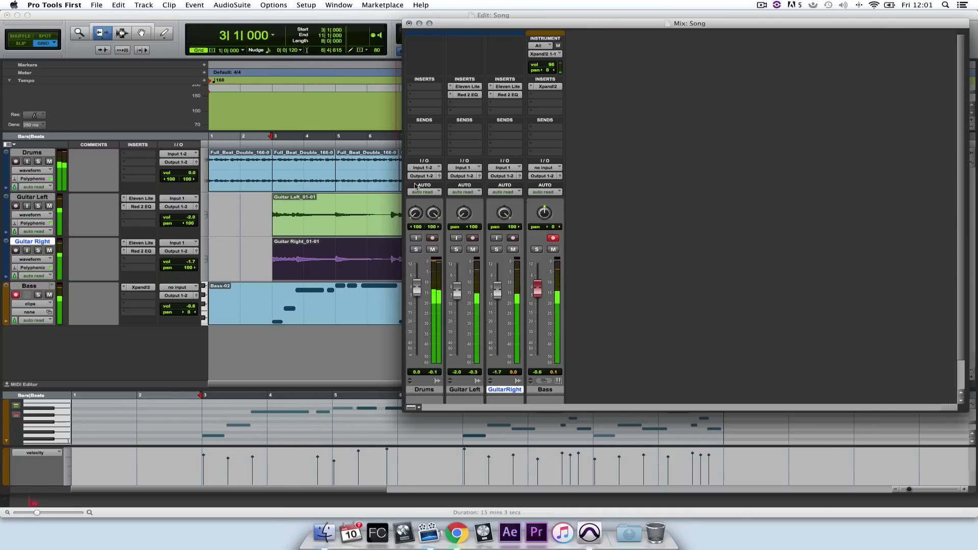
Step: Create a new stereo Master Fader track, Master 1, via Track > New
left_click(143, 5)
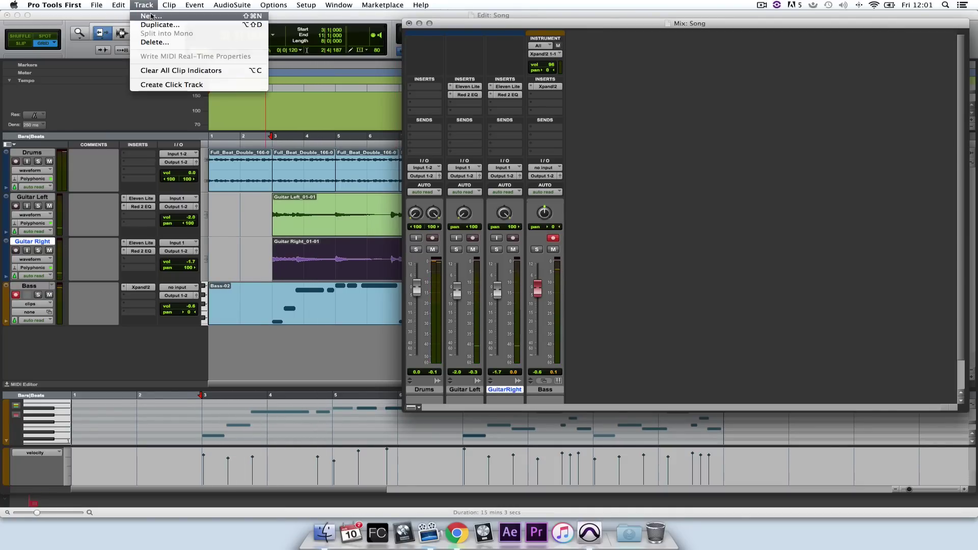
left_click(152, 16)
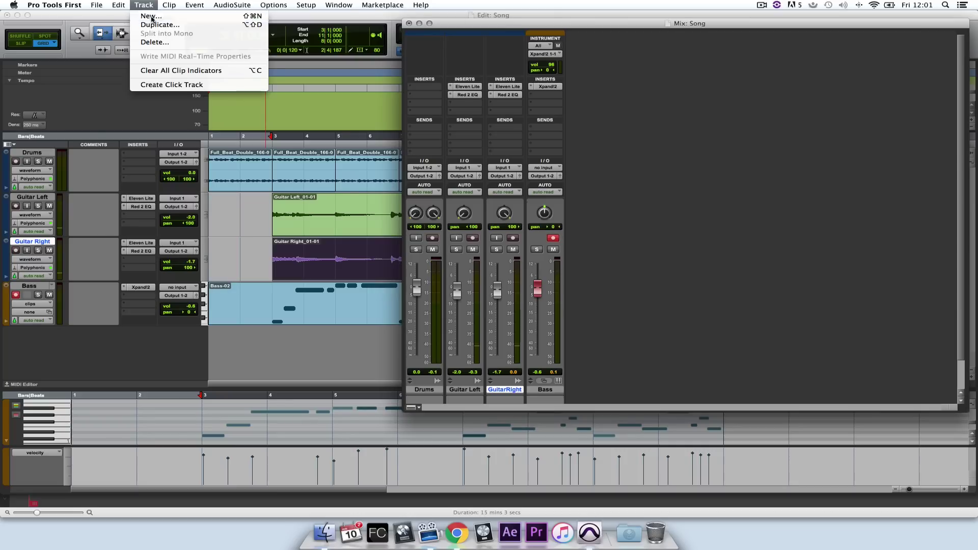
left_click(508, 188)
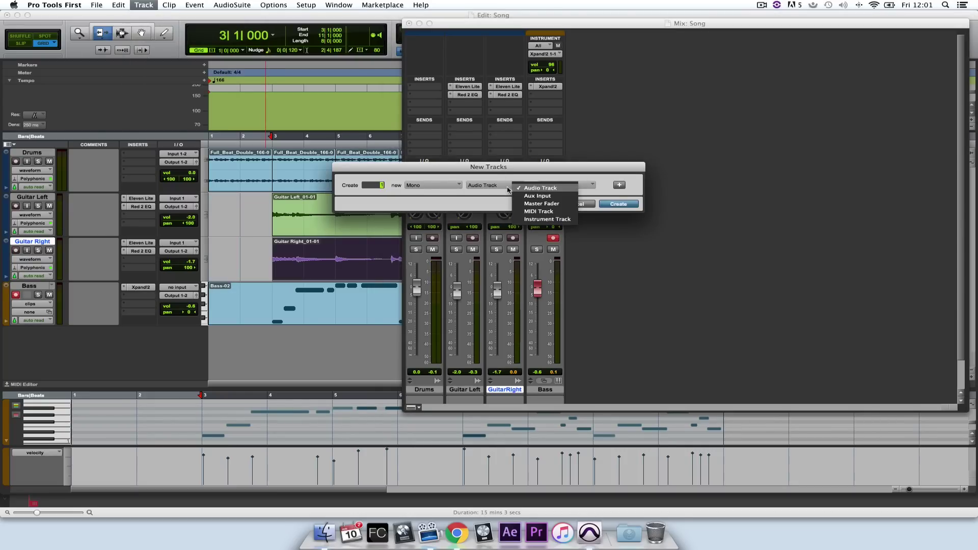
left_click(556, 204)
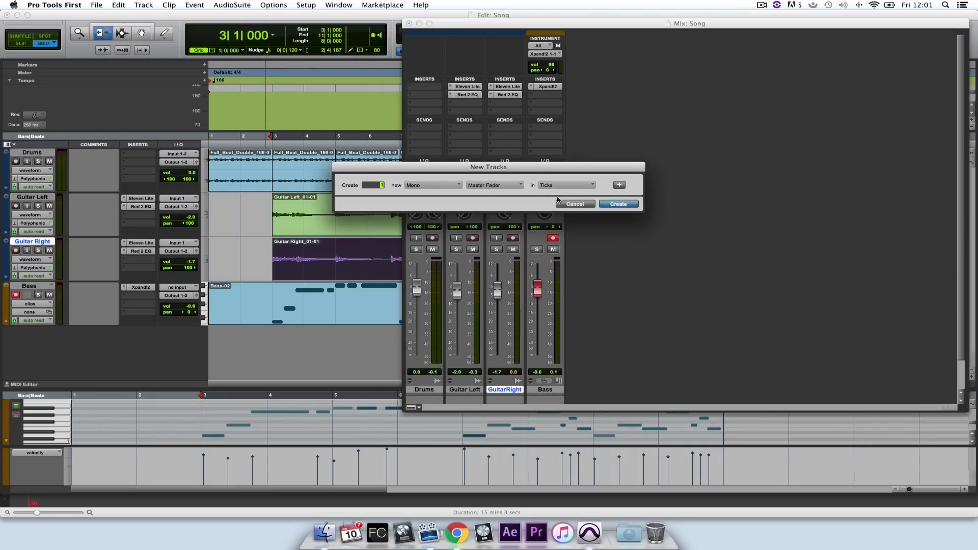
left_click(459, 187)
left_click(477, 197)
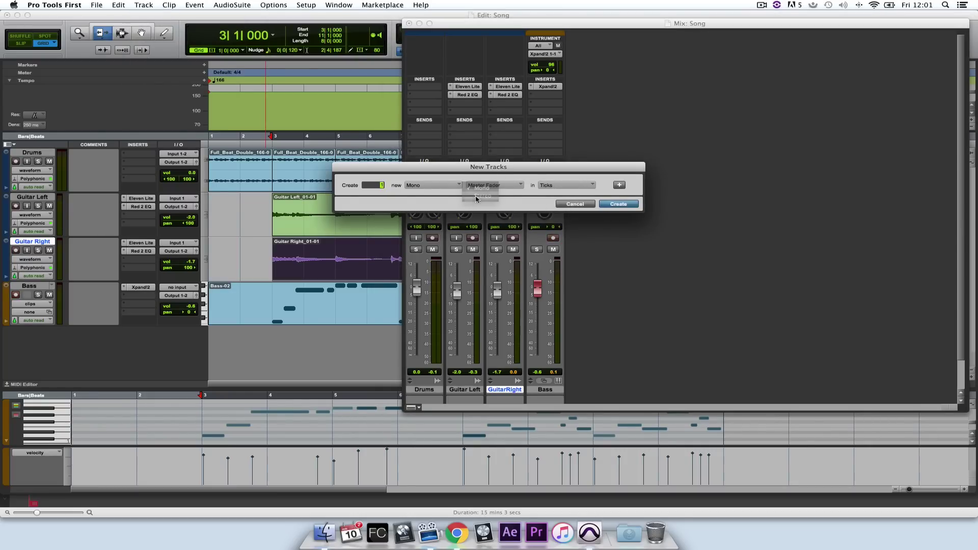
left_click(622, 204)
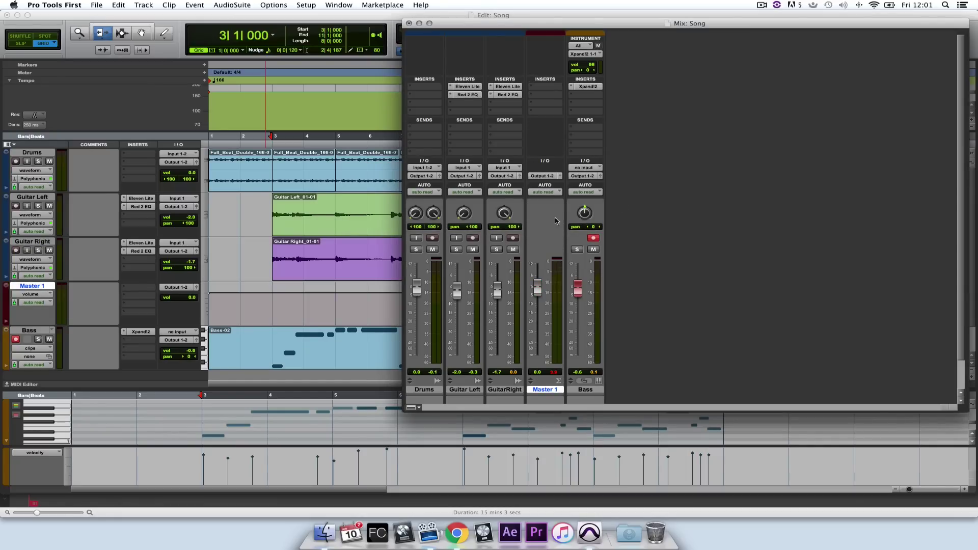
Step: Listen to the mix, lower Drums to -5.2 dB and Bass to -4.3 dB, and clear the Master clip light
key("space")
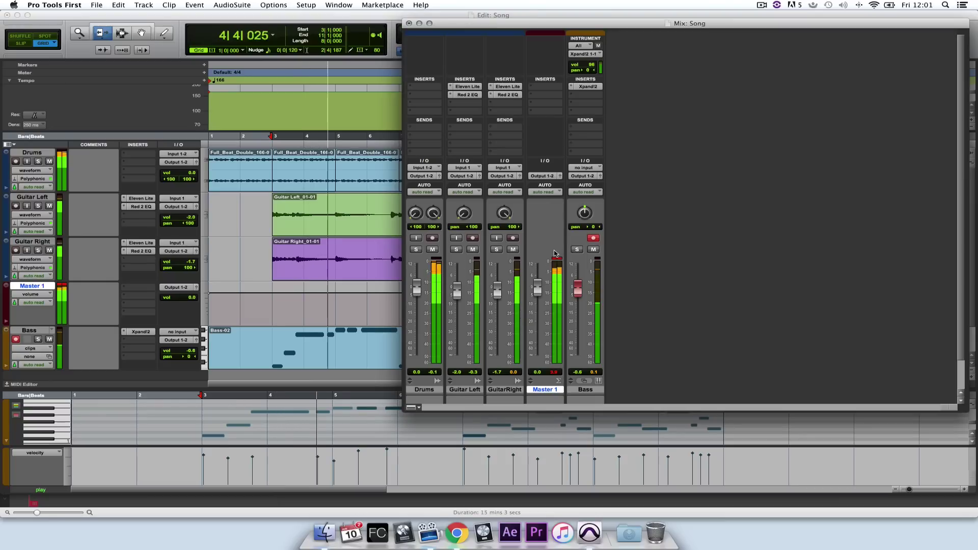
key("space")
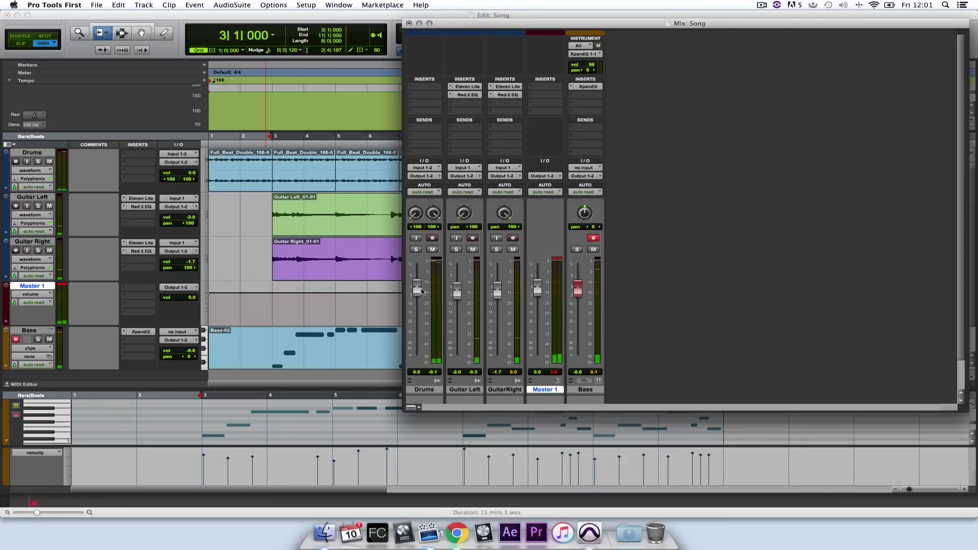
left_click_drag(417, 288, 495, 301)
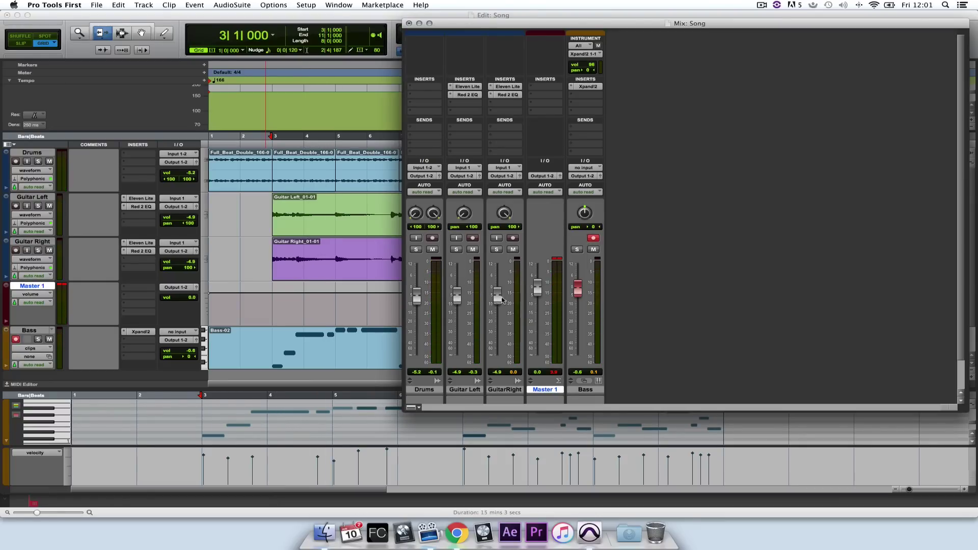
left_click_drag(577, 288, 578, 294)
left_click(556, 259)
Step: Replay the mix while pulling the Bass fader down further, to about -8.4 dB
key("space")
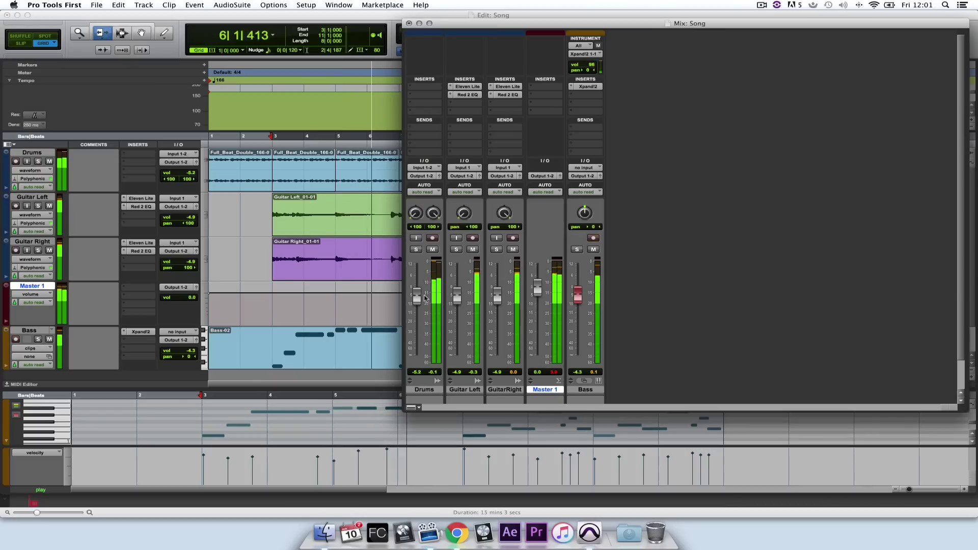
key("space")
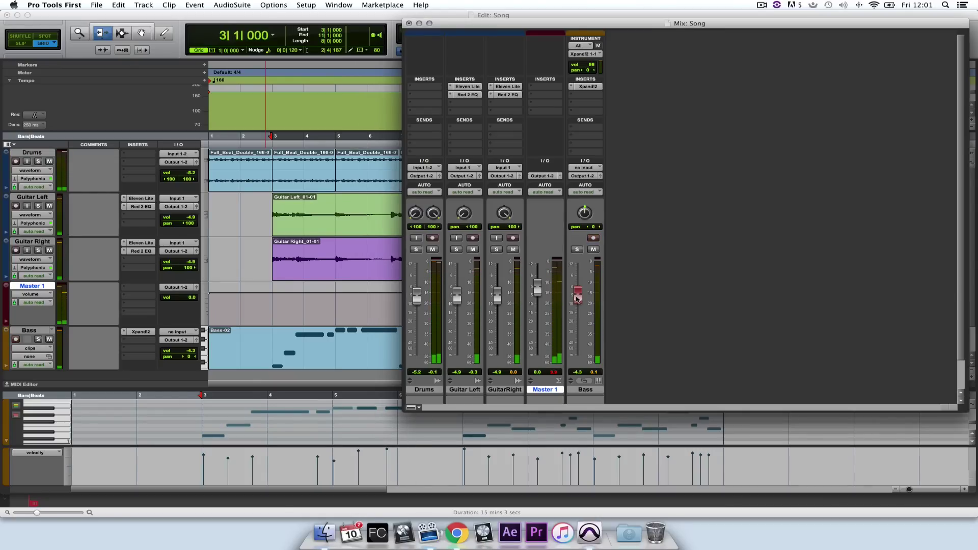
left_click_drag(578, 294, 577, 300)
key("space")
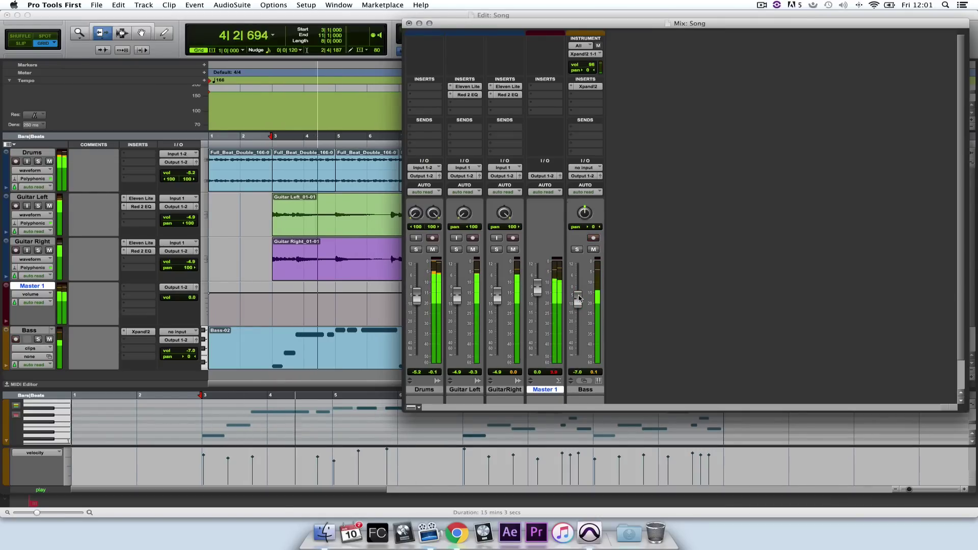
left_click_drag(577, 300, 578, 300)
key("space")
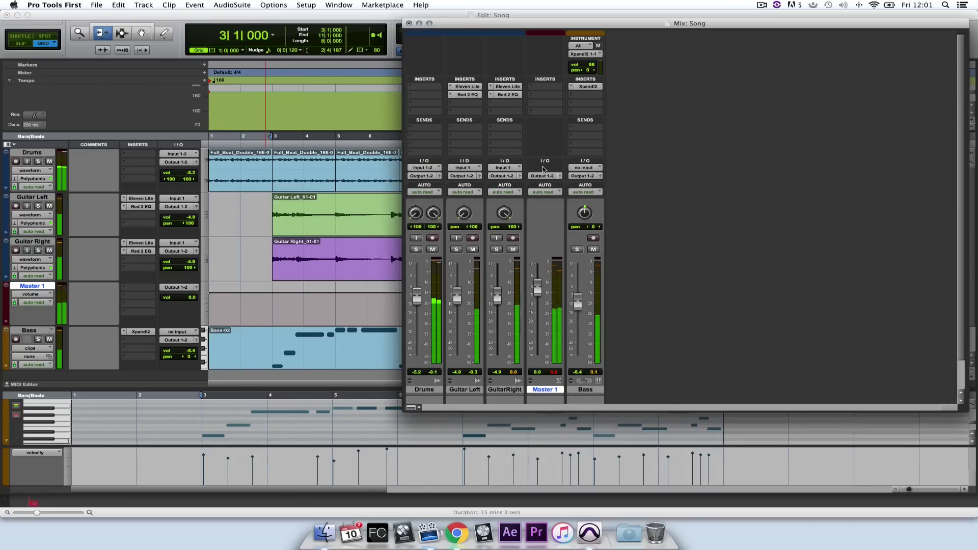
Step: Add a Dyn3 Compressor/Limiter from Dynamics to Master 1's first insert
left_click(545, 90)
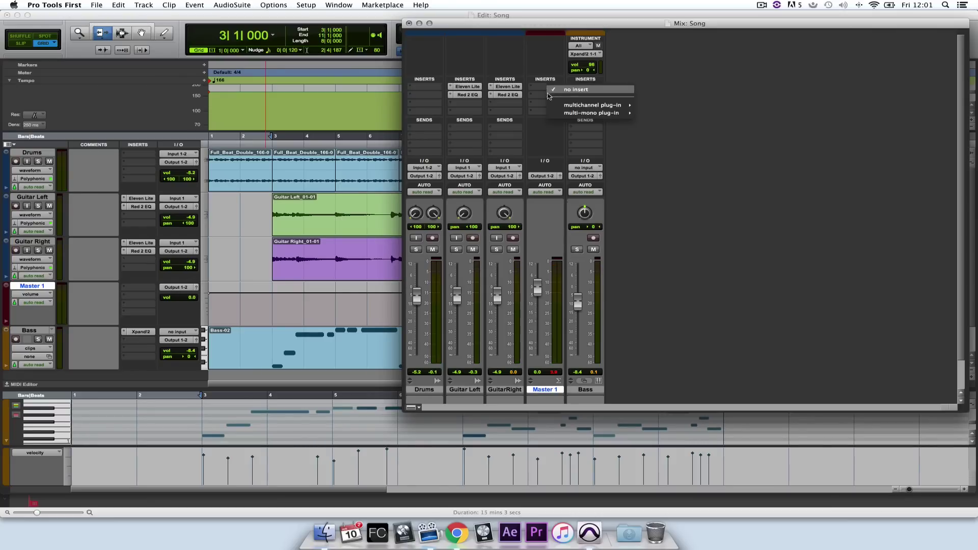
mouse_move(562, 106)
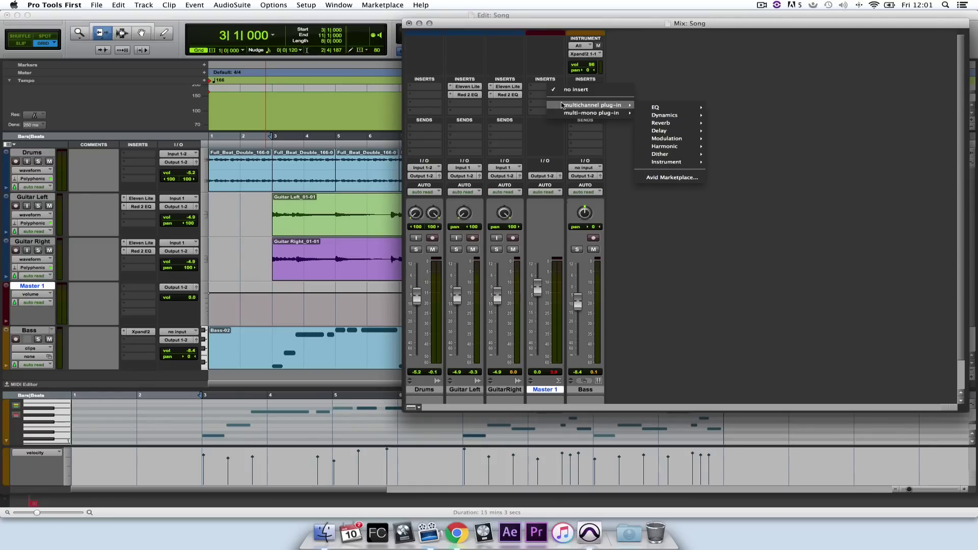
mouse_move(675, 119)
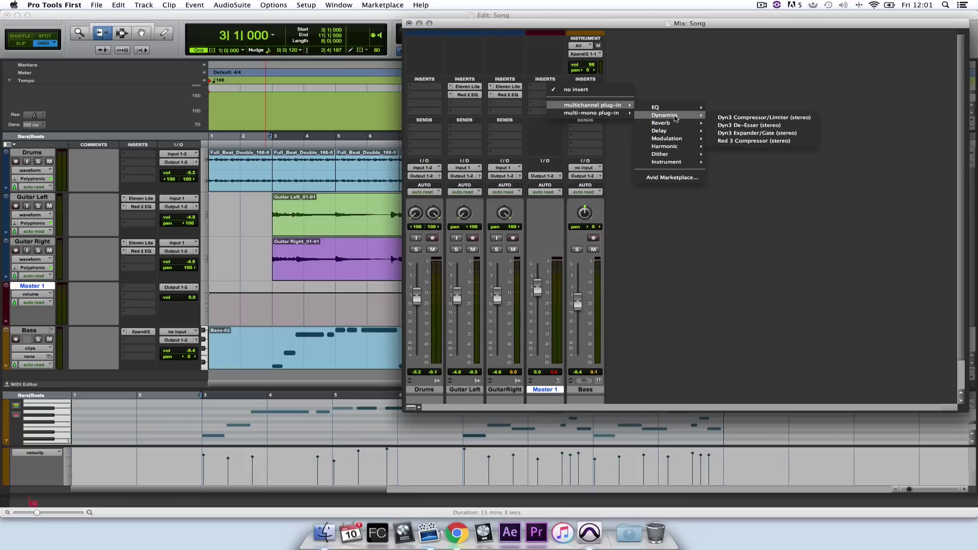
left_click(747, 118)
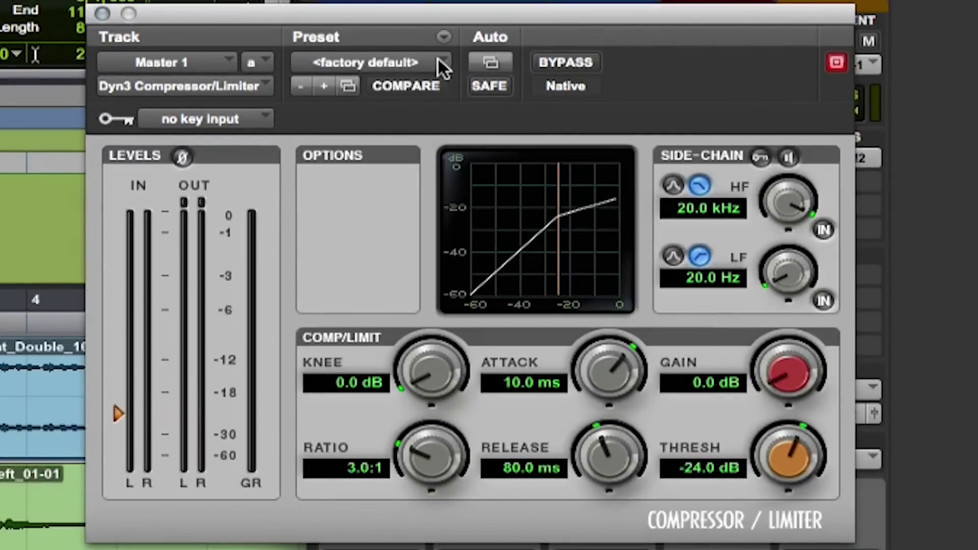
Step: Load the compressor's MixPress preset and close the plug-in window
left_click(439, 62)
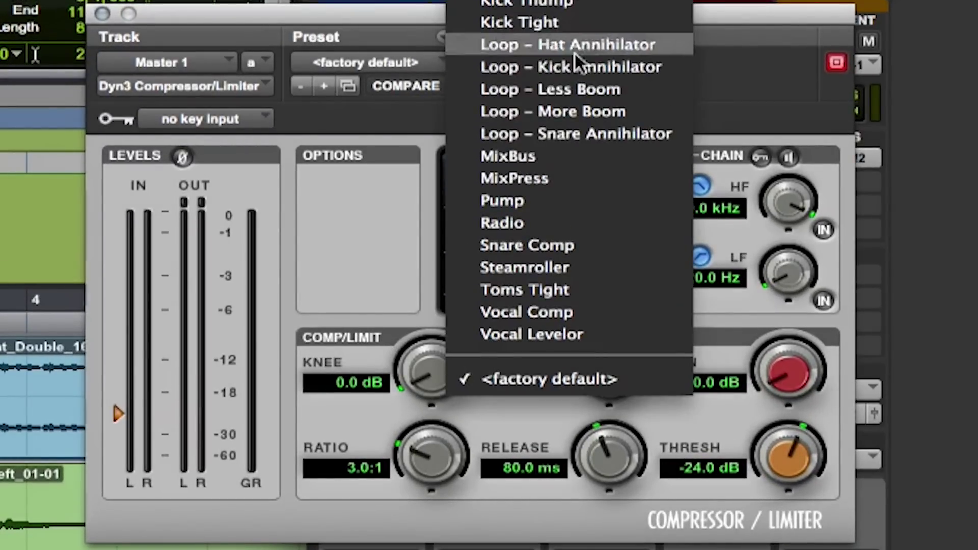
left_click(540, 177)
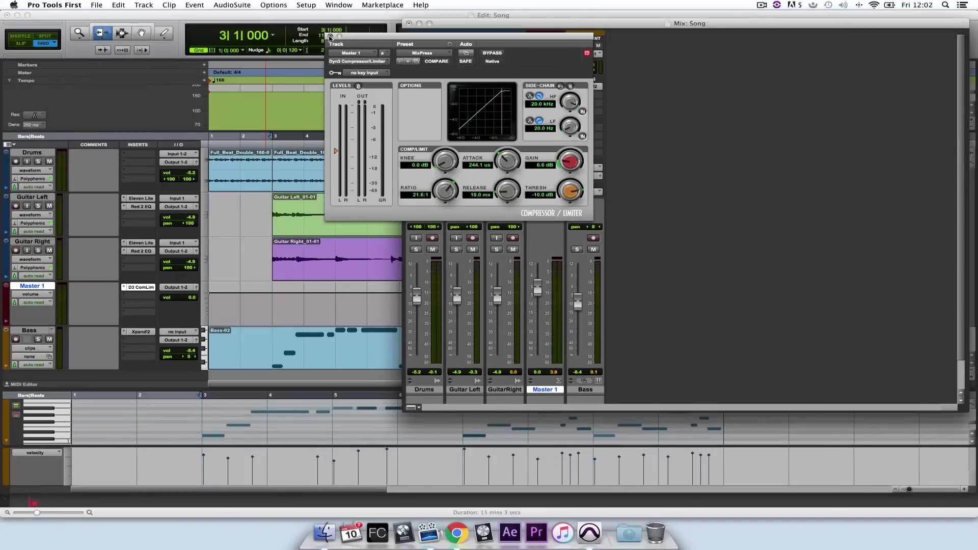
left_click(244, 28)
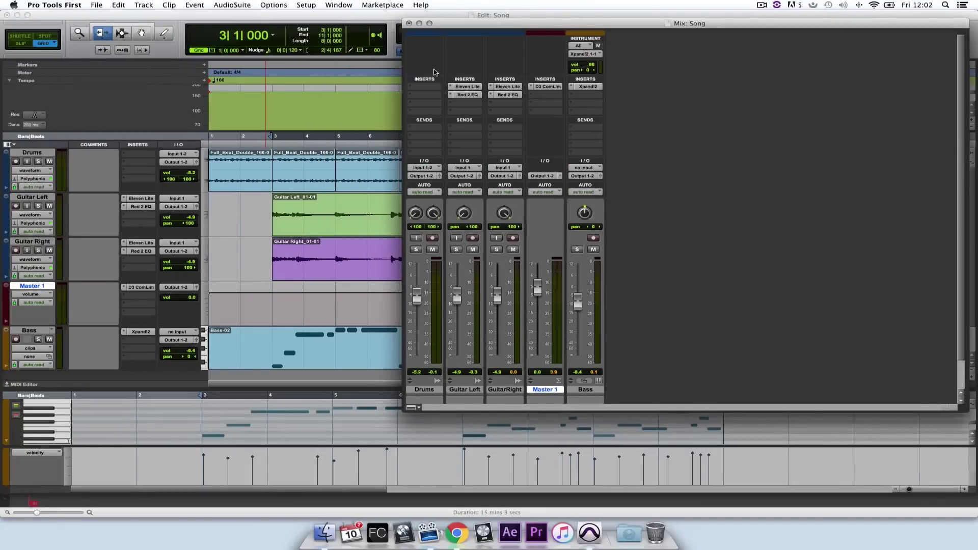
Step: Play the compressed mix and lower the Bass fader to -11.8 dB
key("space")
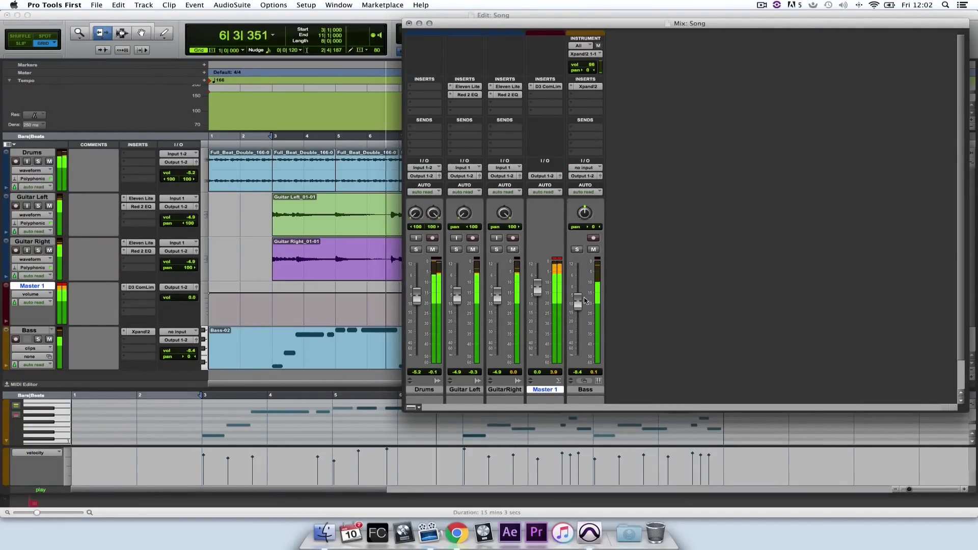
left_click_drag(578, 302, 578, 314)
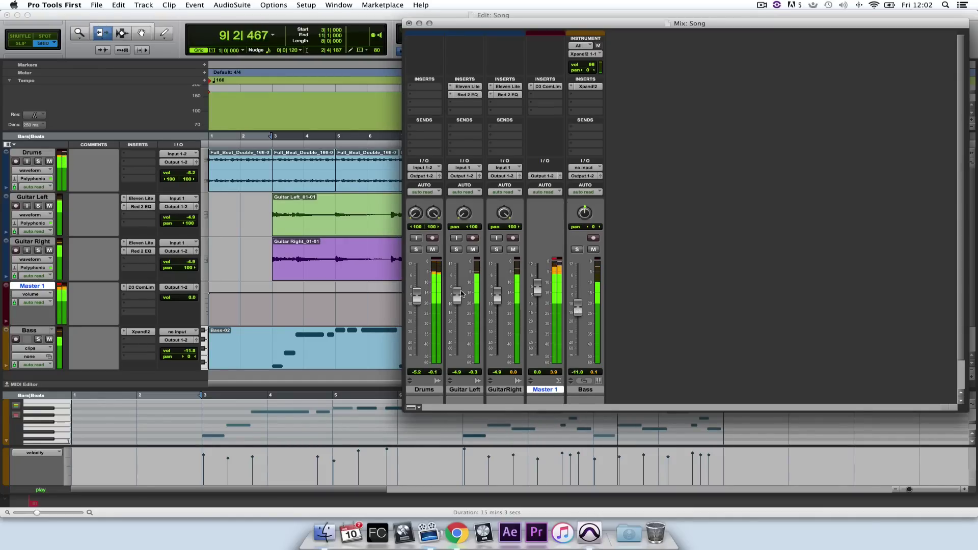
key("space")
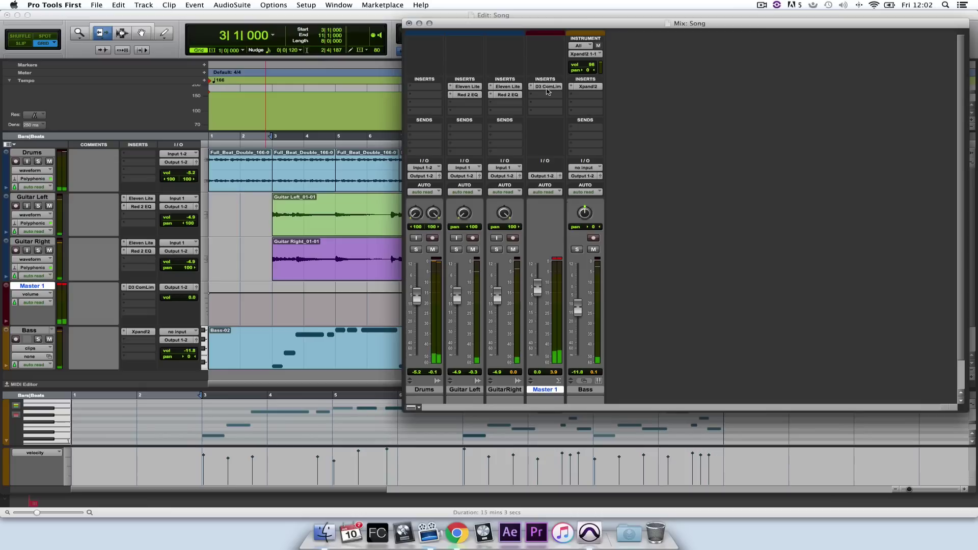
Step: Reduce the Master compressor's gain to 4.6 dB, then minimize the mixer to show the Edit window
left_click(547, 87)
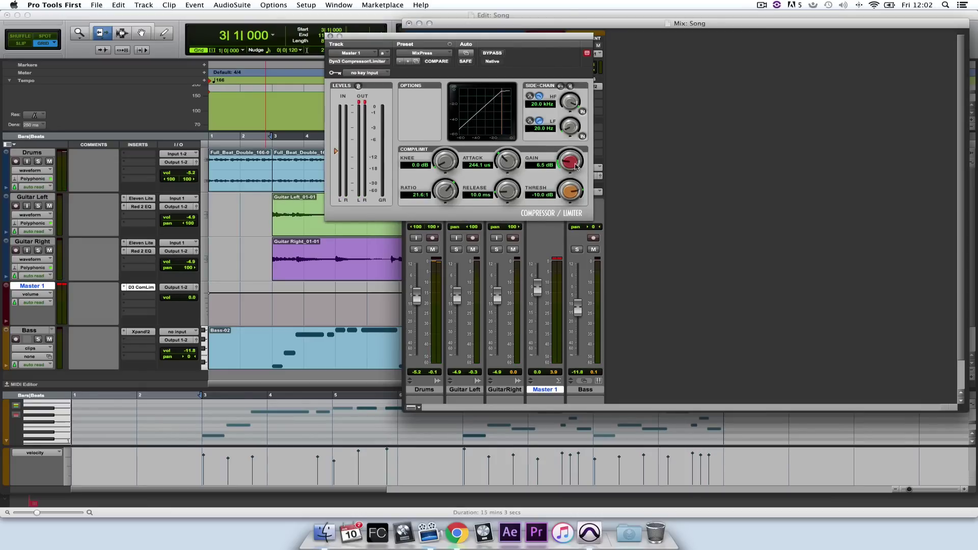
left_click_drag(576, 166, 571, 170)
key("space")
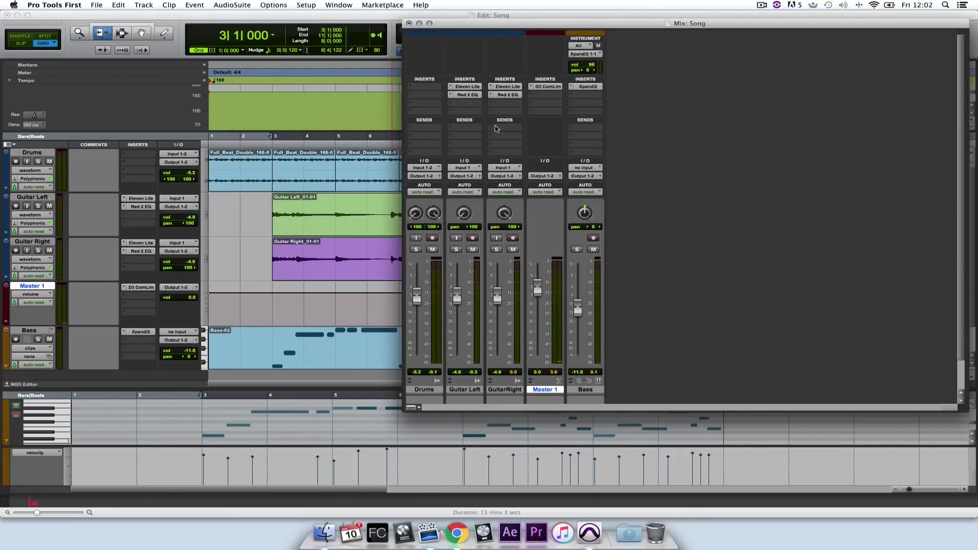
left_click(419, 24)
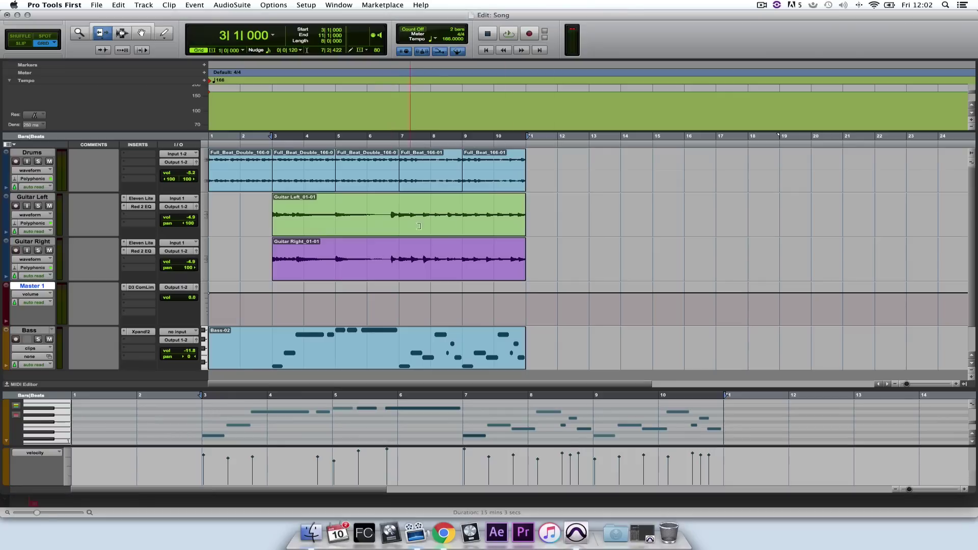
Step: Set up an Audio Mix export of the WAV file 'Song Bounce' saving to the Desktop
left_click(97, 5)
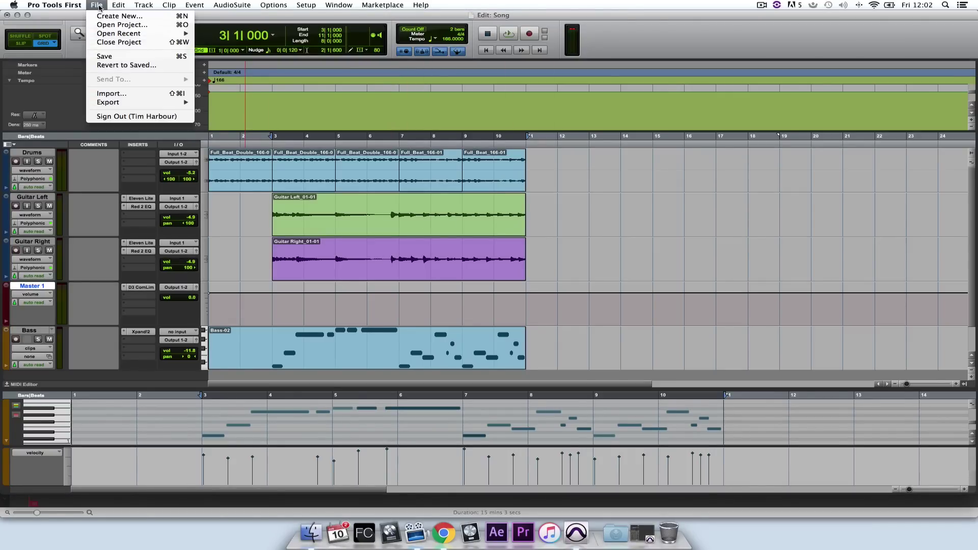
mouse_move(108, 102)
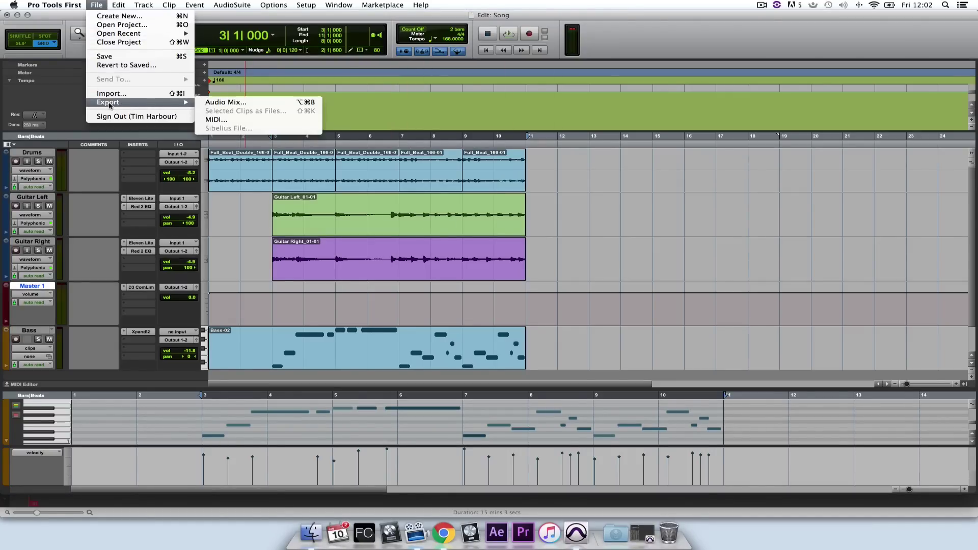
left_click(242, 104)
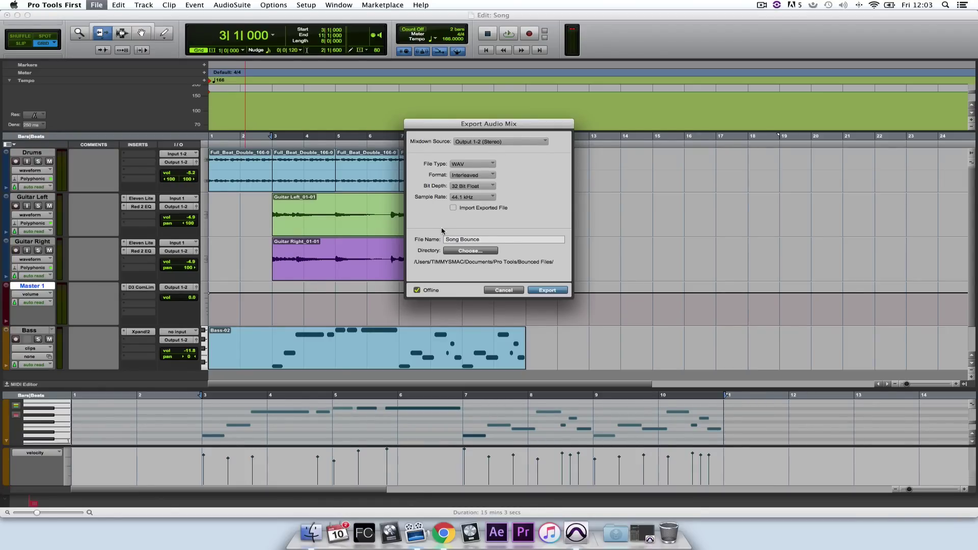
left_click(462, 252)
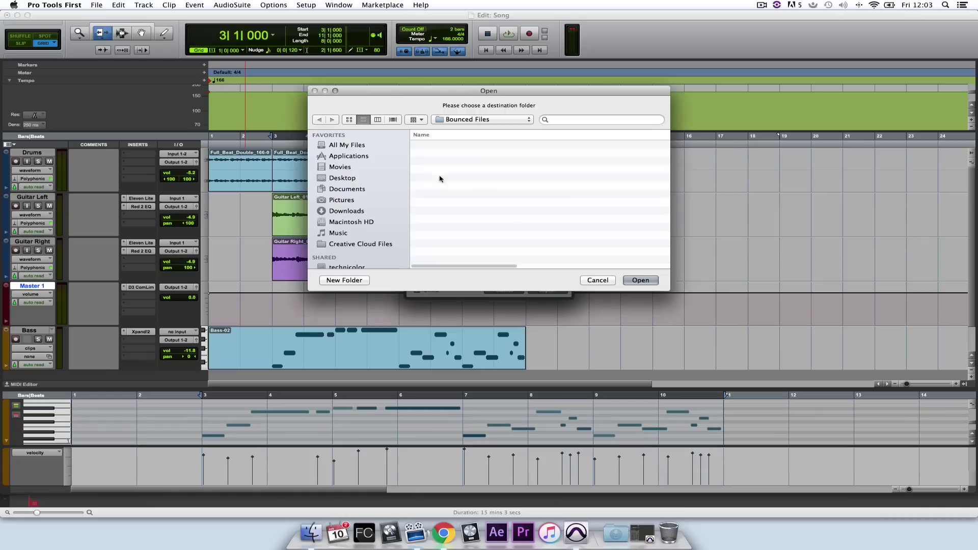
left_click(349, 179)
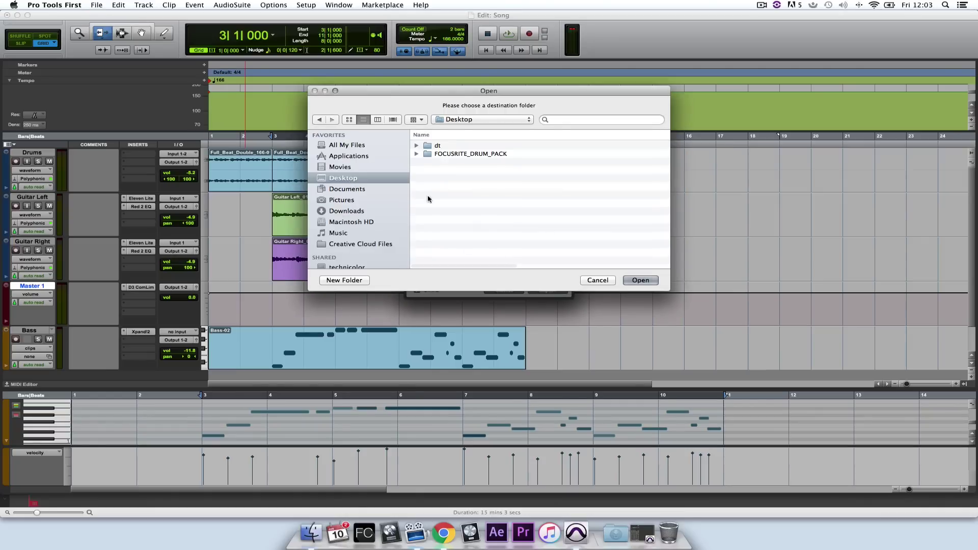
left_click(634, 281)
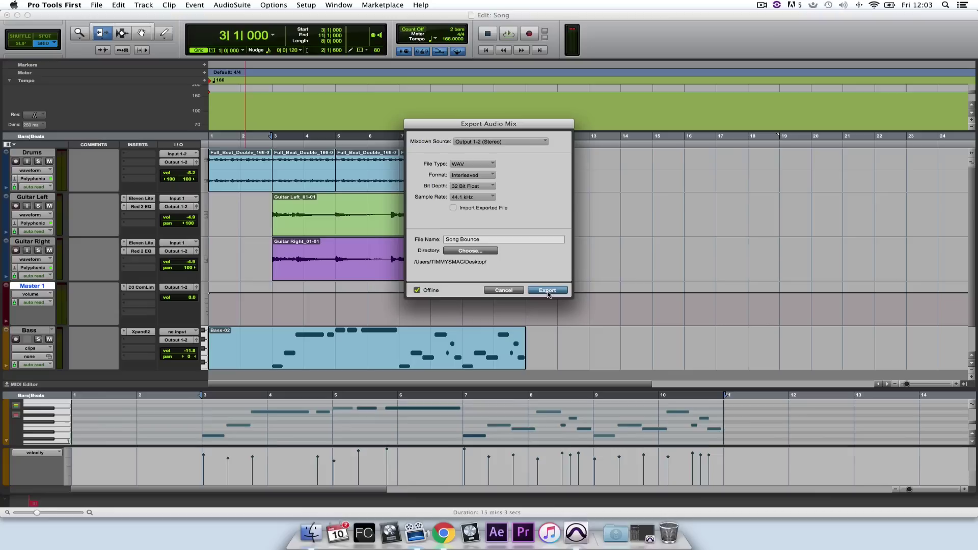